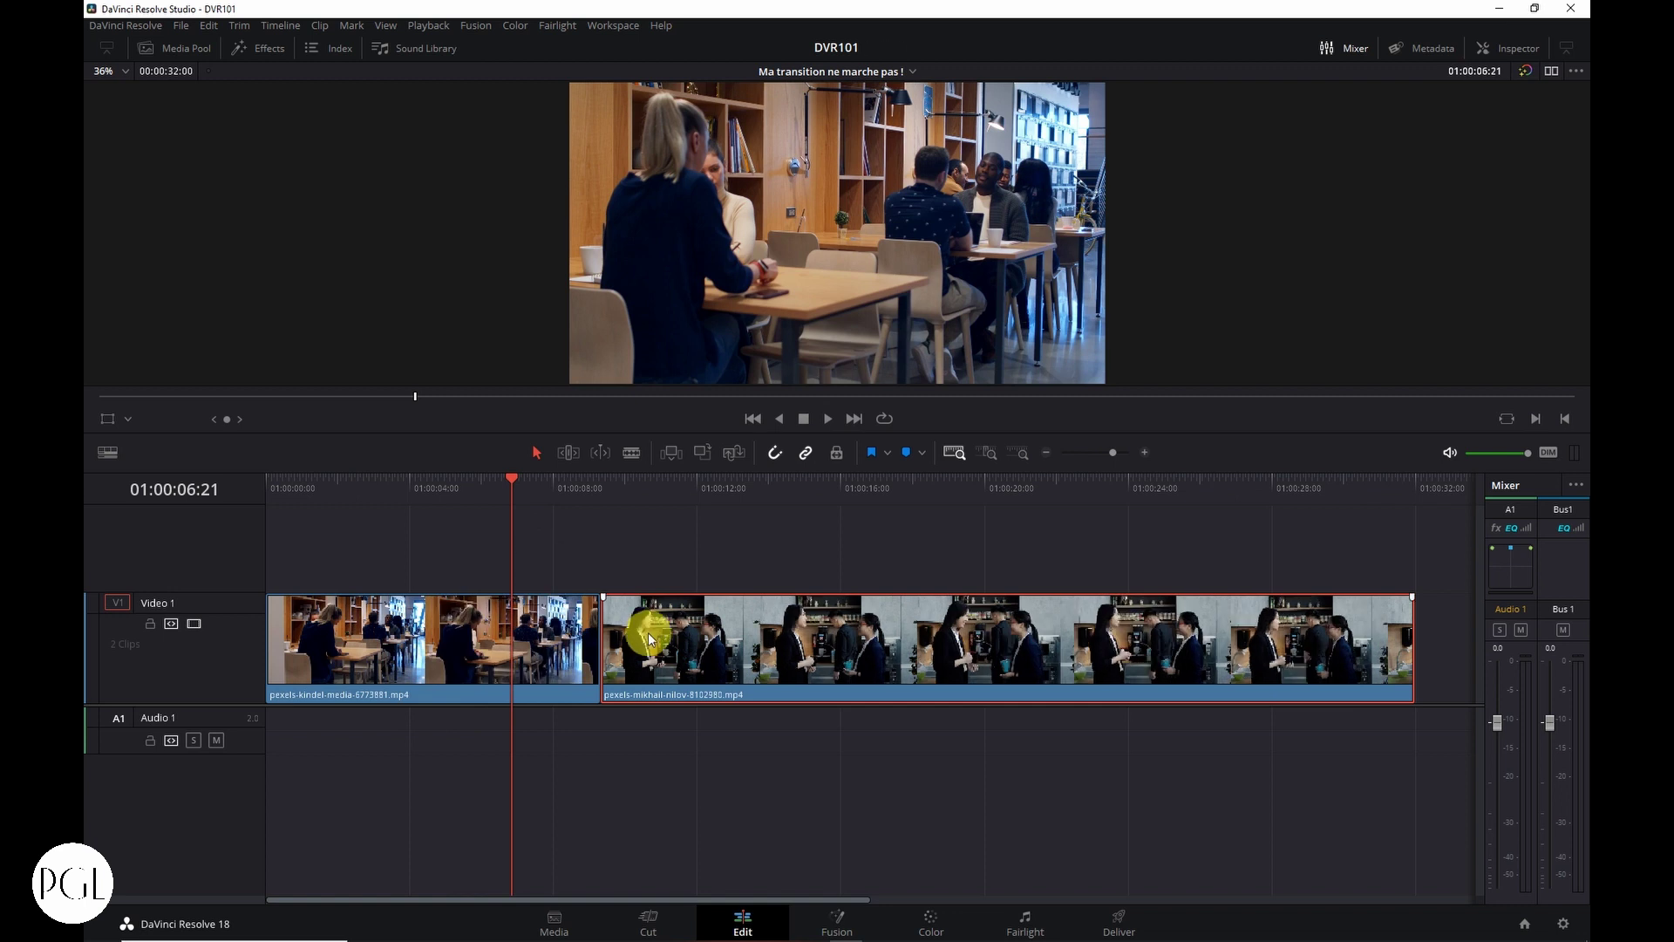
Try to apply a Cross Dissolve to the cut between the two video clips.
left_click(604, 644)
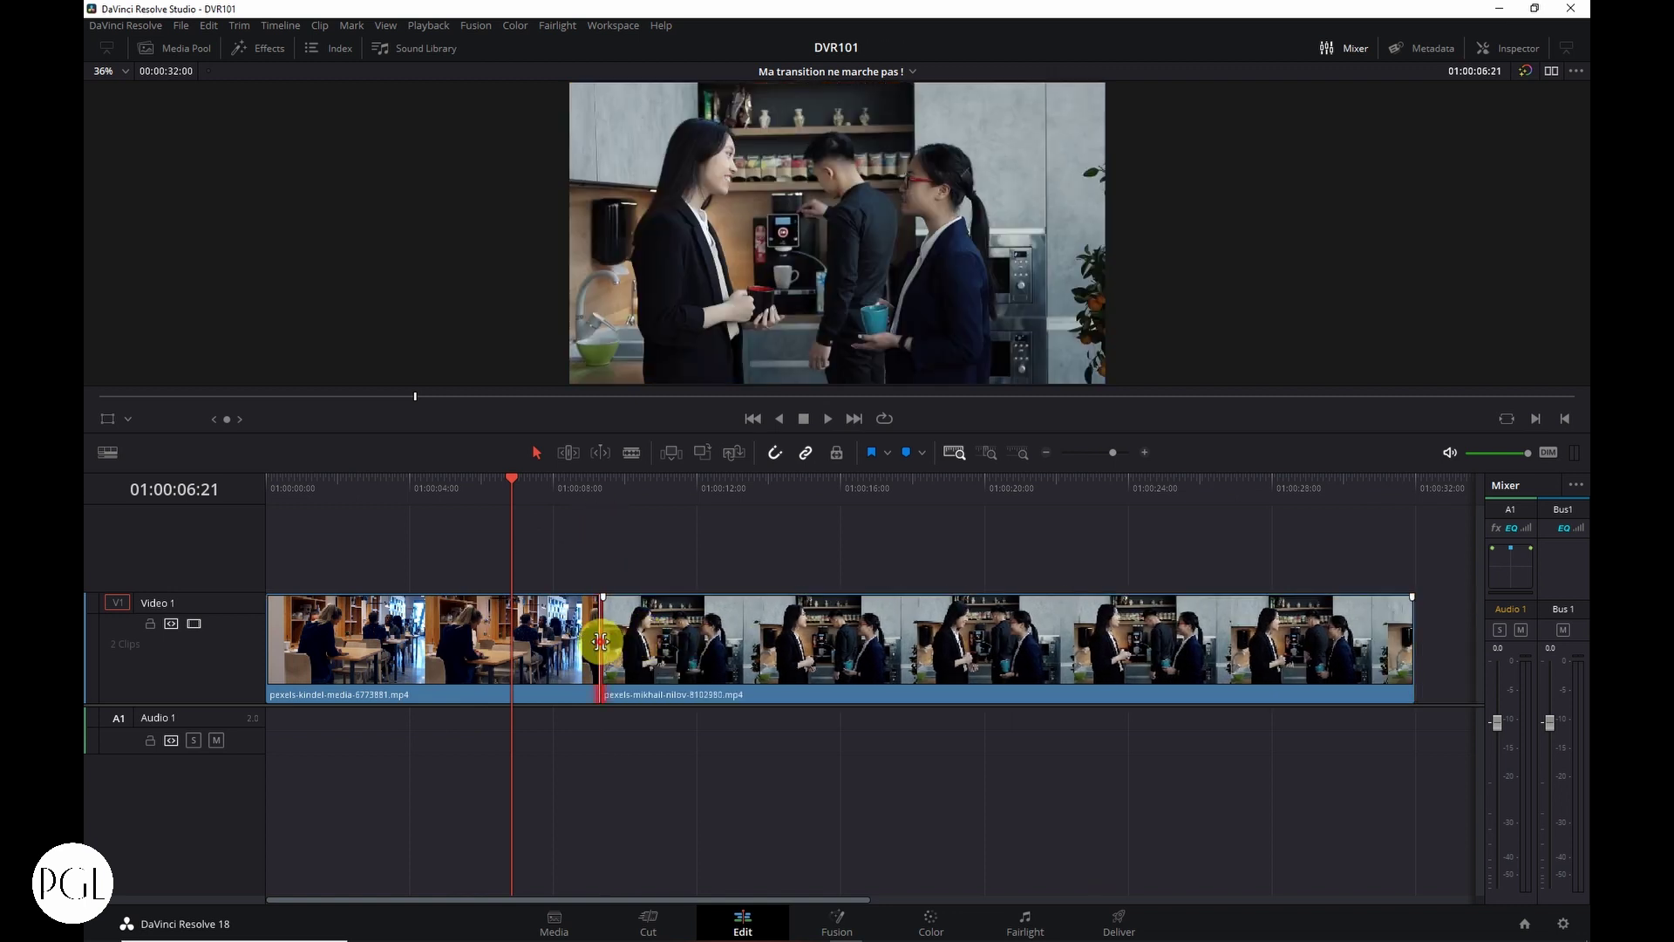
left_click(600, 641)
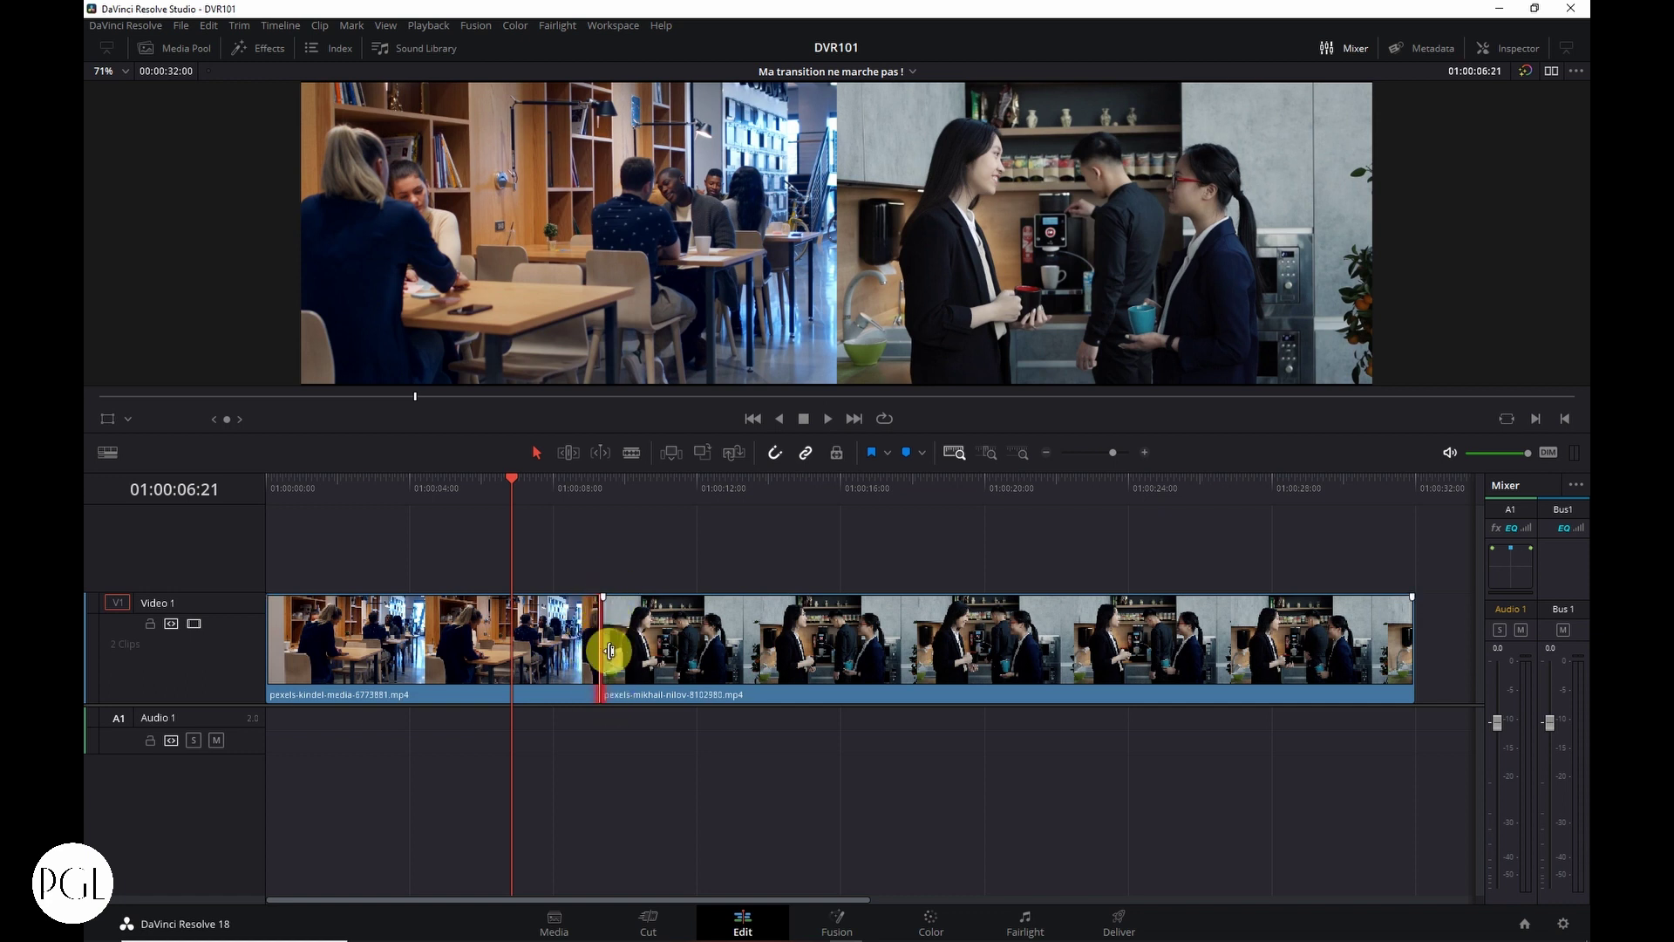
left_click(263, 51)
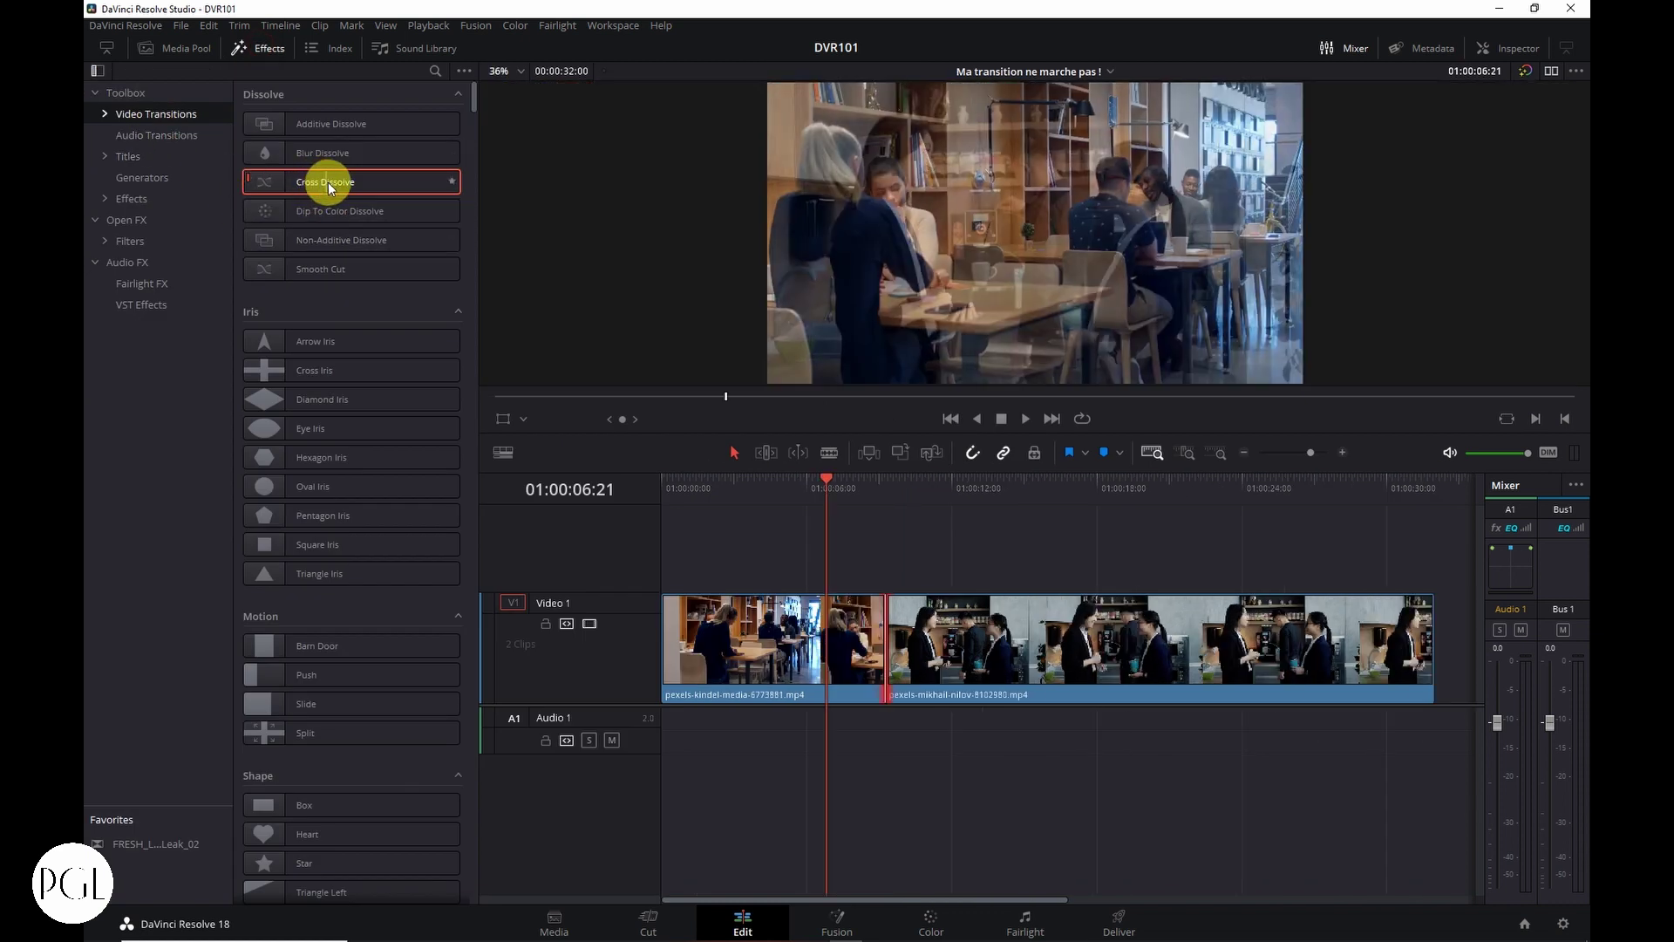
mouse_move(320, 181)
left_mouse_down()
mouse_move(692, 392)
mouse_move(870, 646)
mouse_move(875, 632)
mouse_move(890, 643)
mouse_move(429, 201)
mouse_move(351, 183)
left_mouse_up()
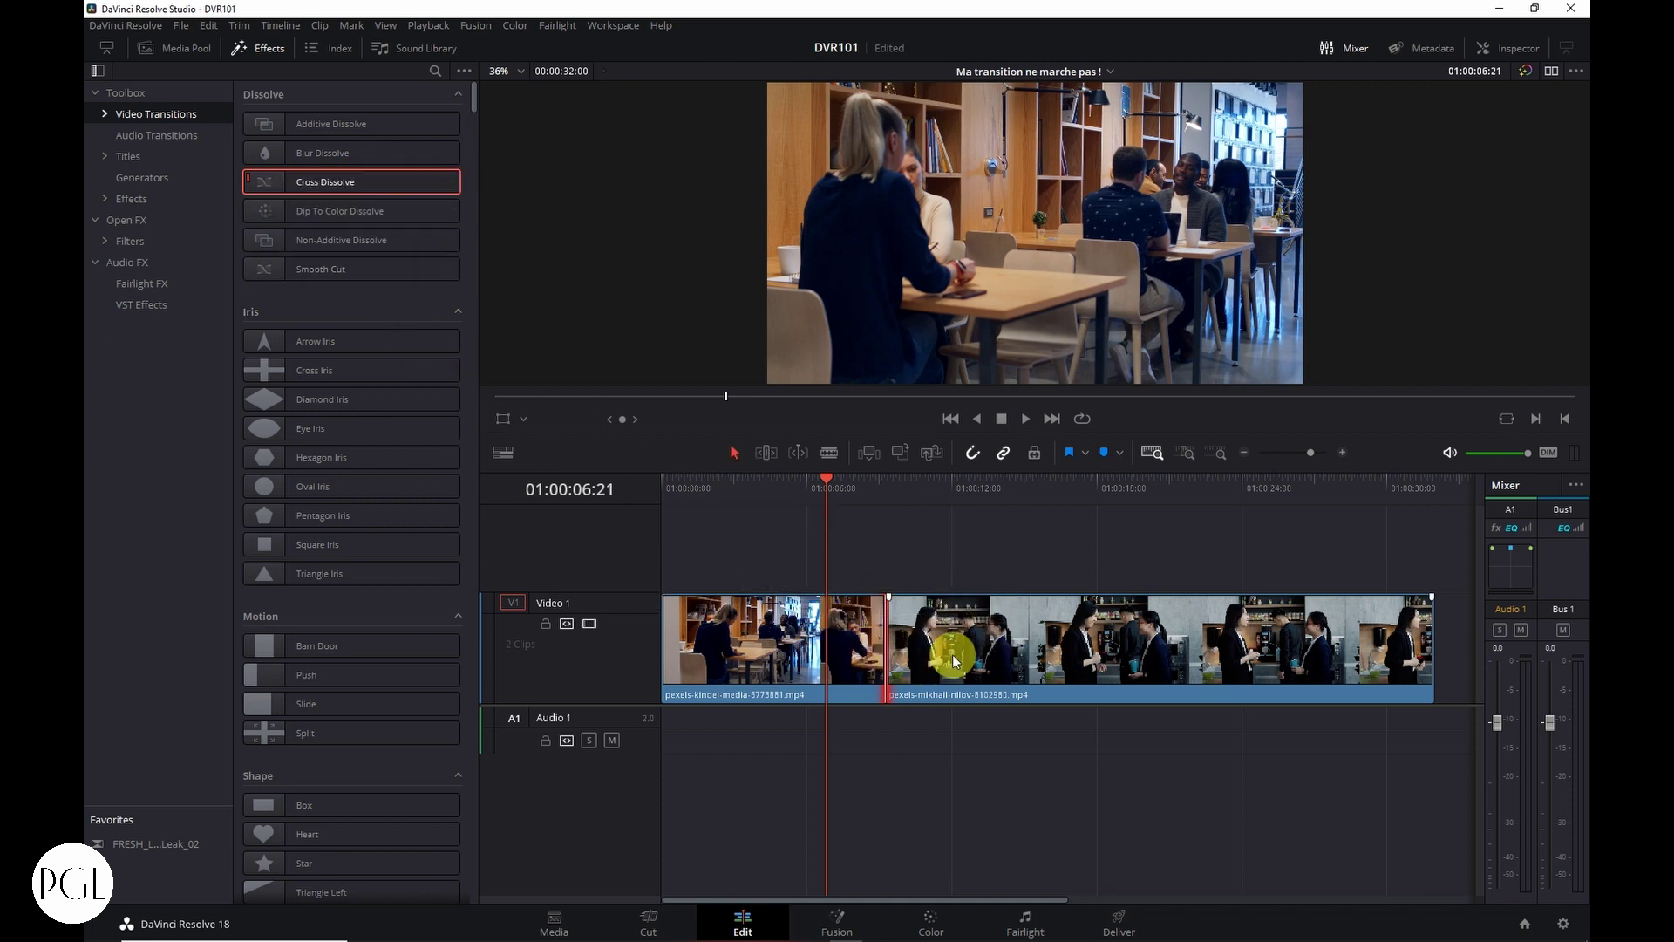
Separate the second clip from the first on Video 1, leaving a gap between them.
left_click_drag(952, 660, 1058, 646)
left_click(875, 643)
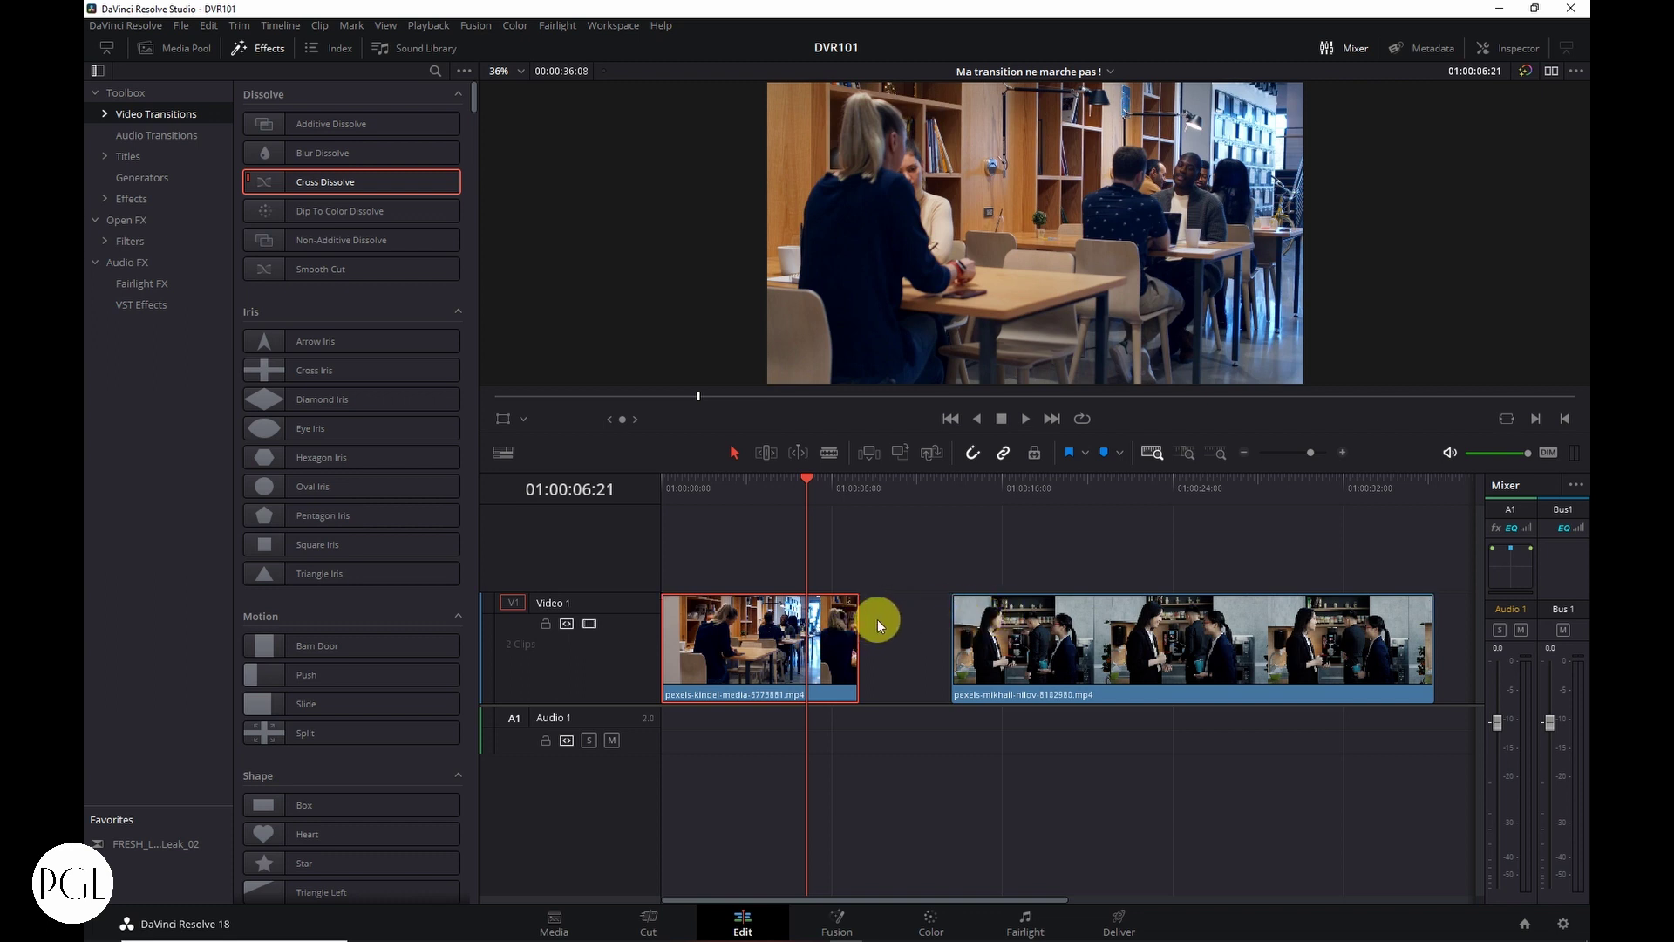
left_click_drag(984, 624, 888, 619)
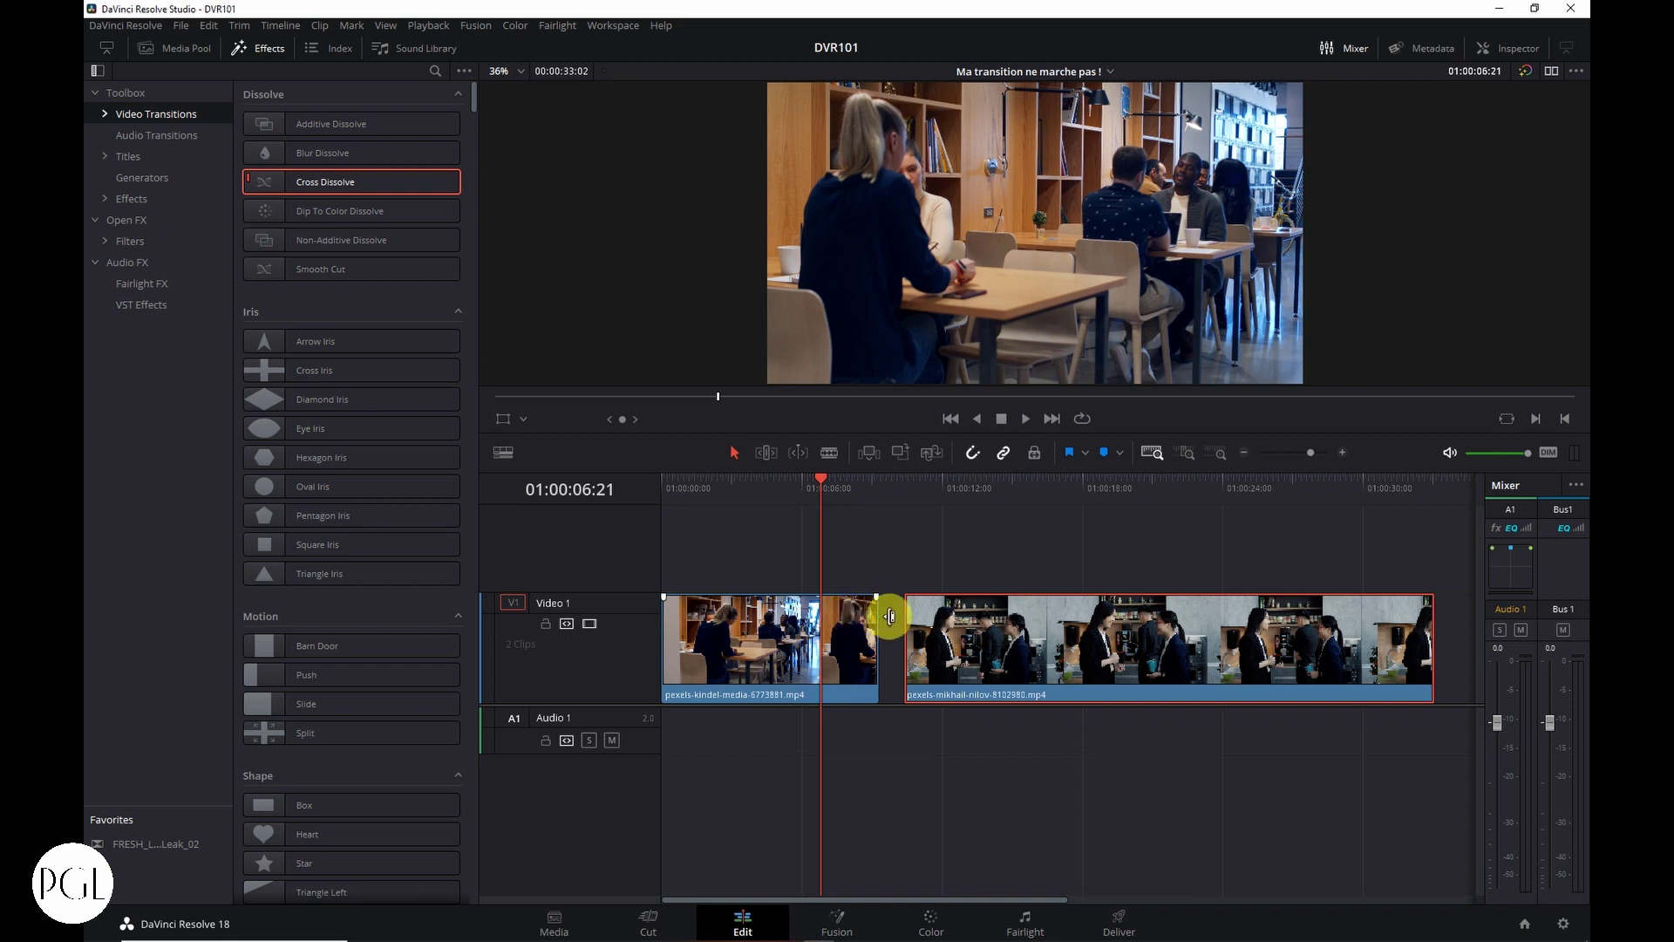
mouse_move(928, 626)
left_mouse_down()
mouse_move(905, 619)
mouse_move(945, 616)
mouse_move(867, 610)
mouse_move(966, 626)
mouse_move(921, 634)
left_mouse_up()
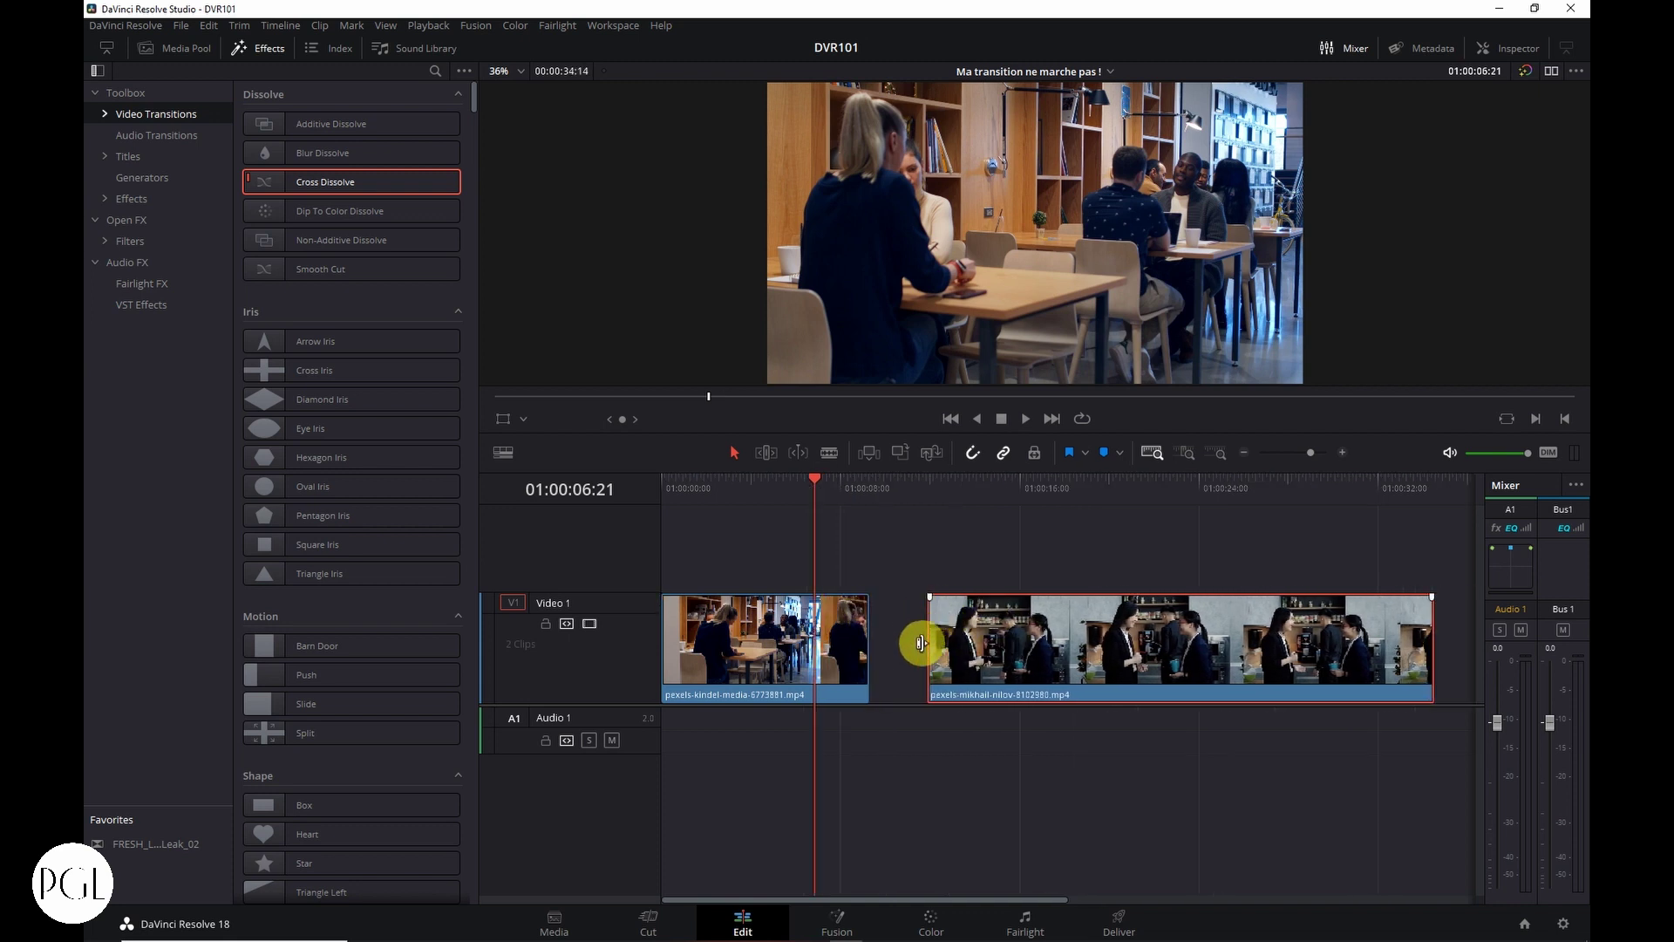
Trim a few frames off the second clip's start and the first clip's end.
left_click(868, 634)
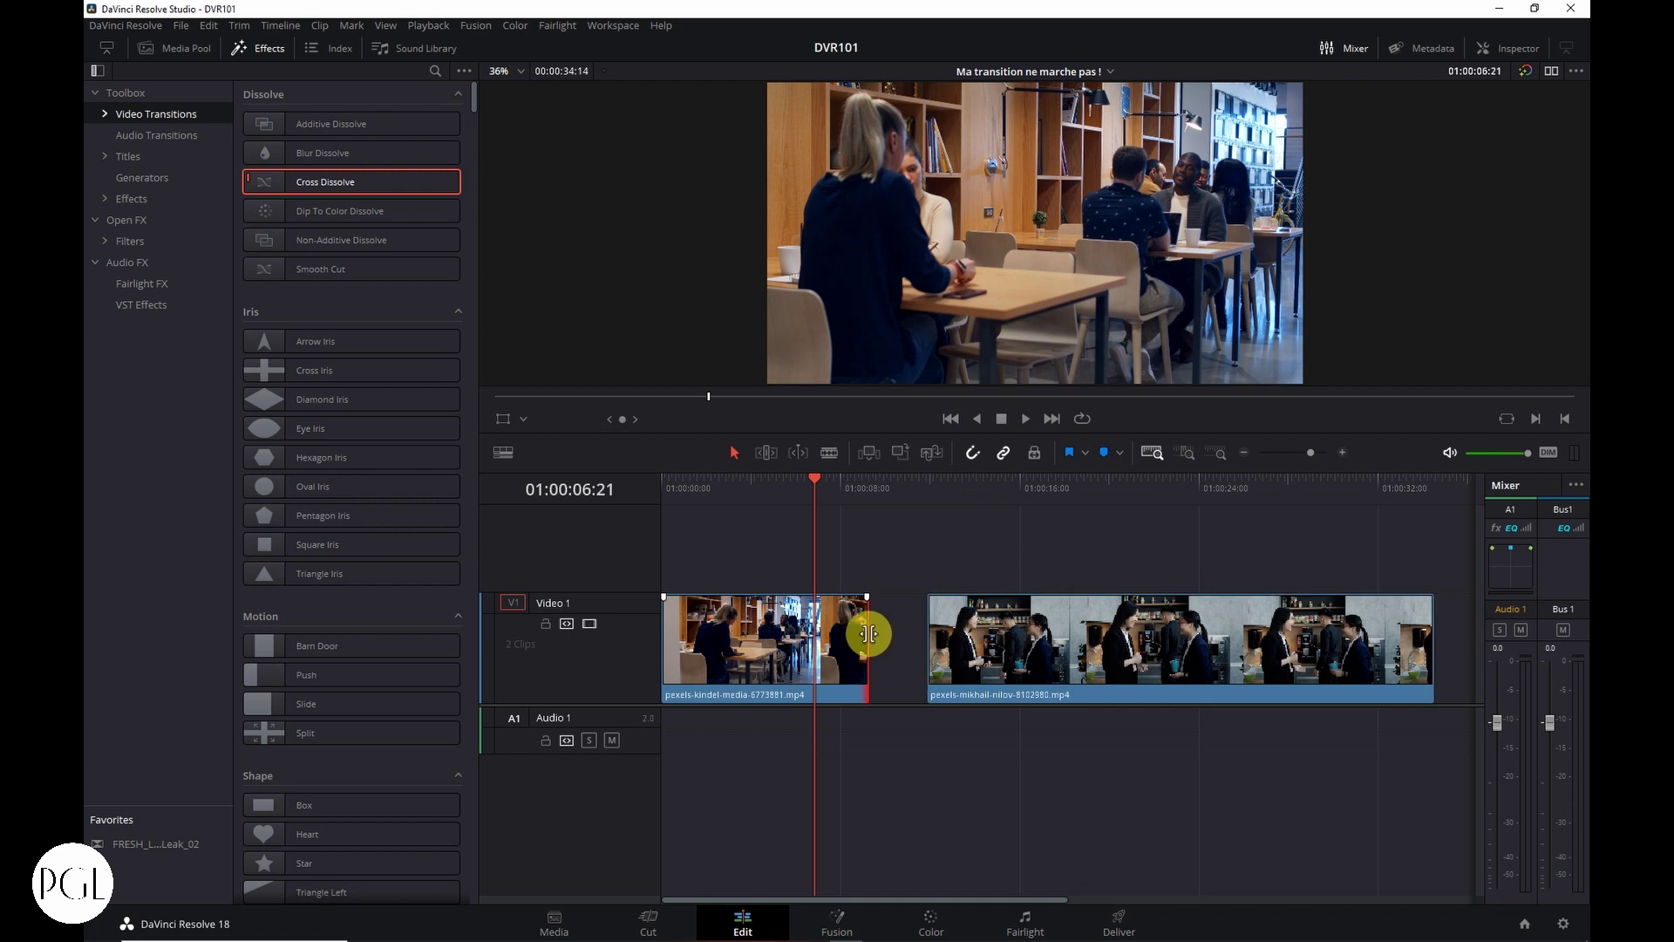
left_click(933, 636)
mouse_move(934, 636)
left_mouse_down()
mouse_move(908, 636)
mouse_move(927, 605)
mouse_move(929, 647)
mouse_move(966, 633)
mouse_move(903, 634)
mouse_move(972, 628)
mouse_move(901, 587)
mouse_move(941, 617)
mouse_move(941, 639)
mouse_move(908, 635)
mouse_move(965, 635)
mouse_move(944, 640)
left_mouse_up()
left_click(944, 611)
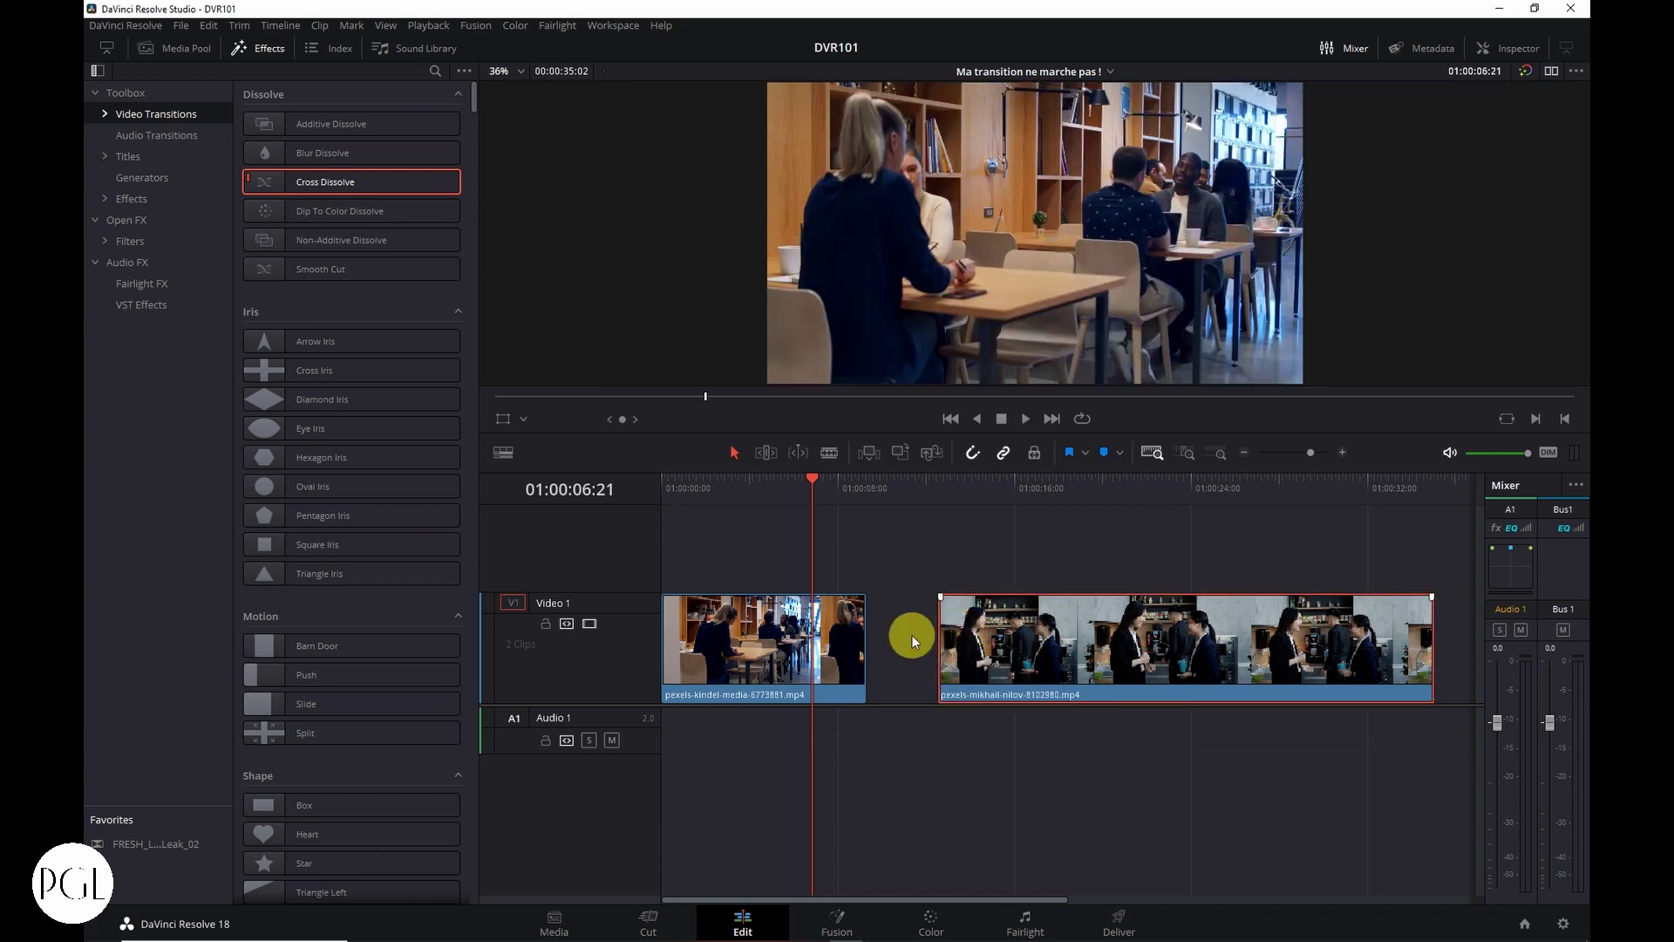
left_click(863, 644)
left_click_drag(866, 645, 863, 646)
Move the second clip back against the first and apply a Cross Dissolve to their cut.
left_click_drag(980, 643, 907, 650)
left_click(885, 633)
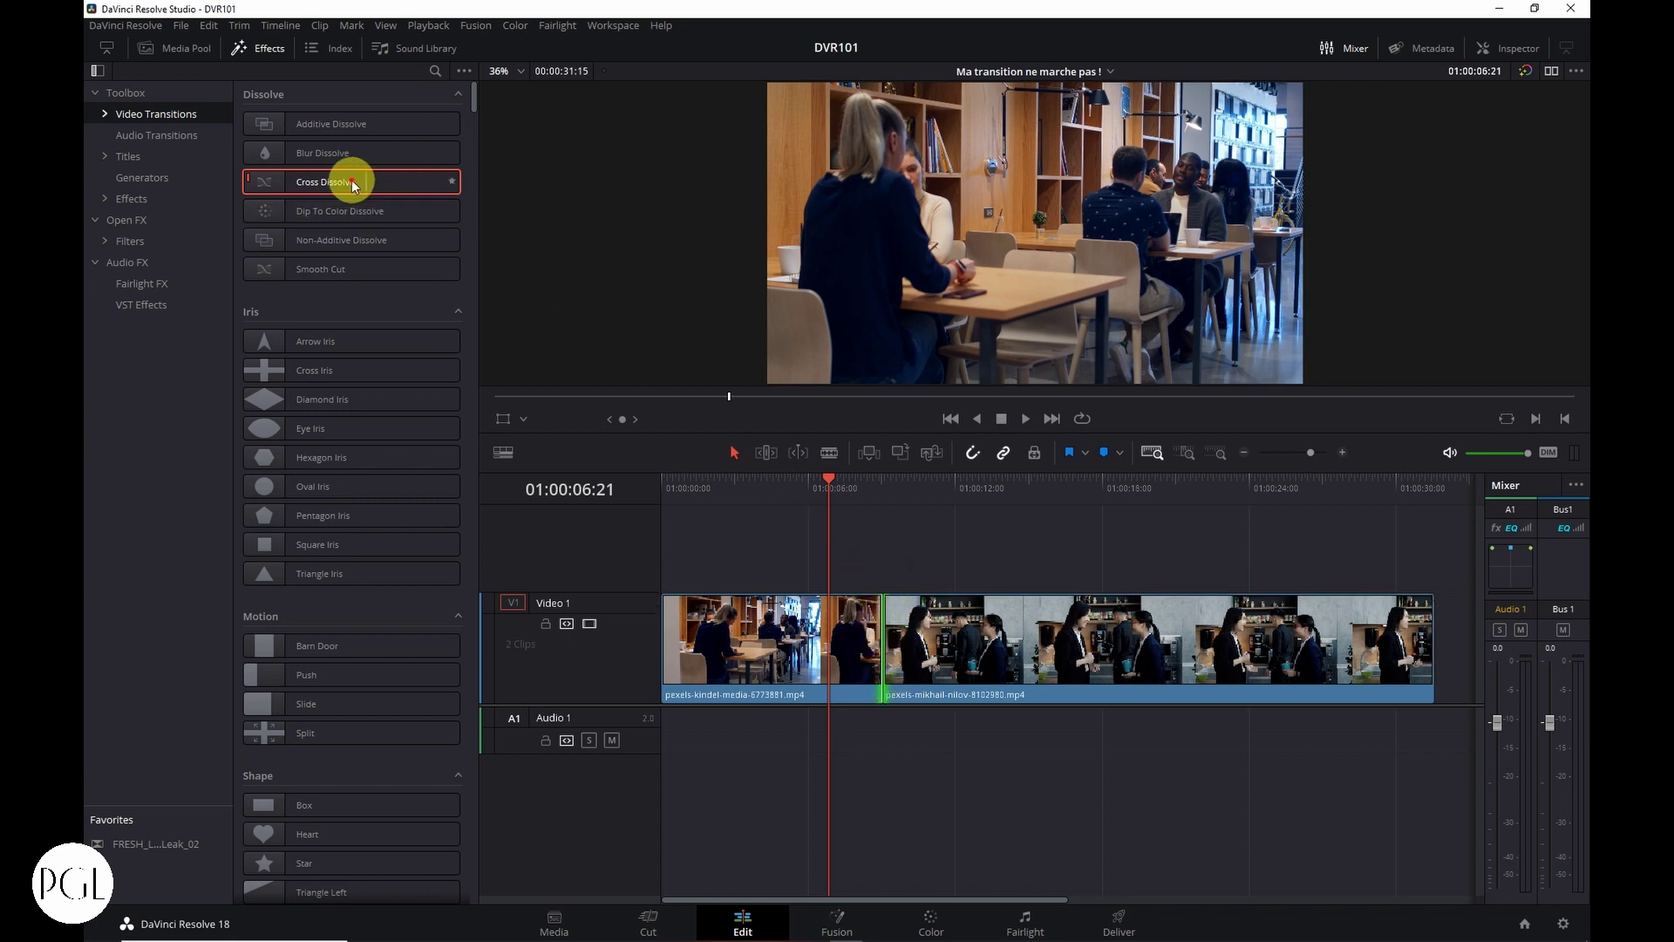
left_click_drag(354, 185, 886, 632)
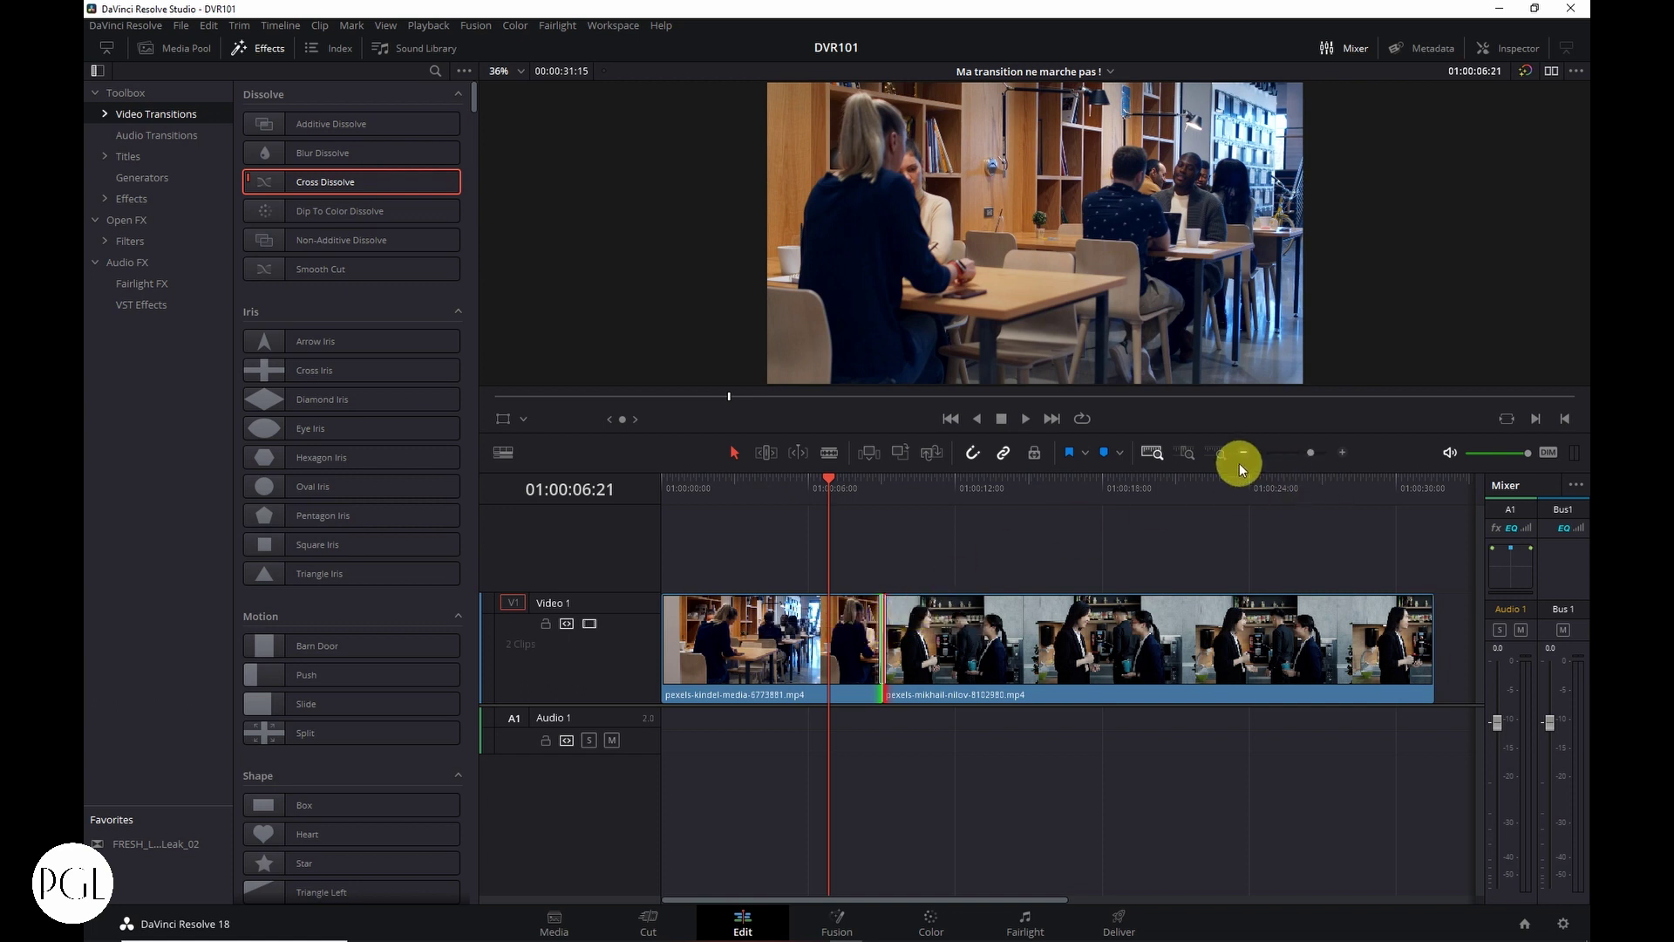
Place the playhead at the cut and try to lengthen the Cross Dissolve.
left_click(1313, 454)
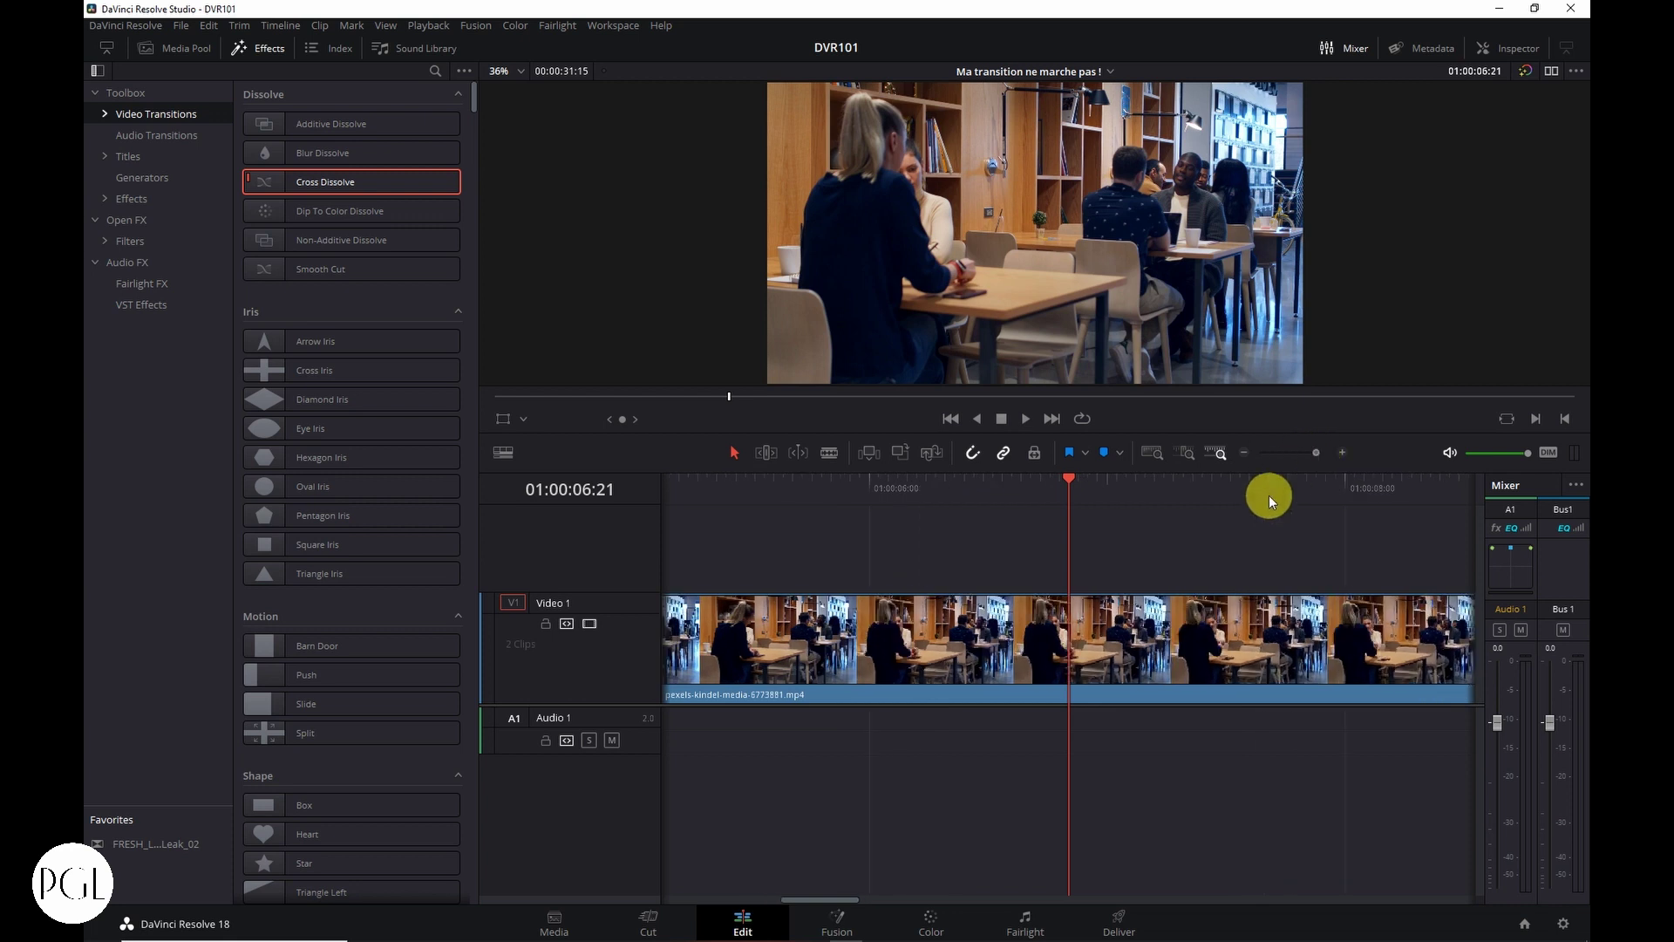
left_click(1300, 452)
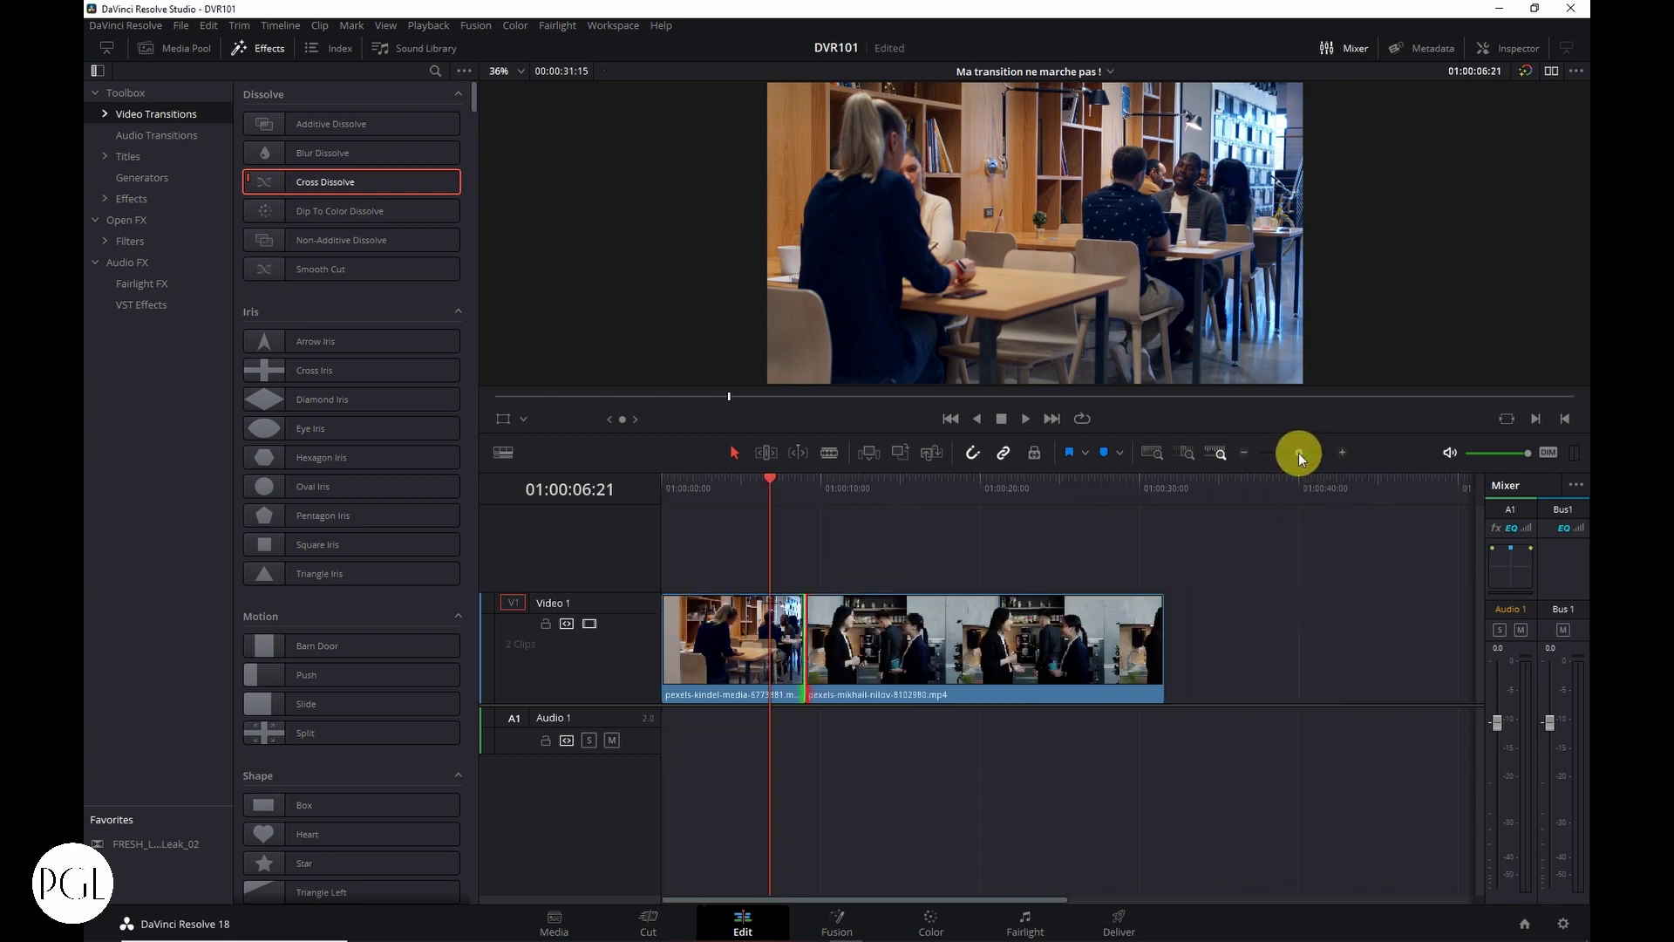
left_click(803, 483)
left_click_drag(1303, 453, 1316, 452)
left_click(1103, 630)
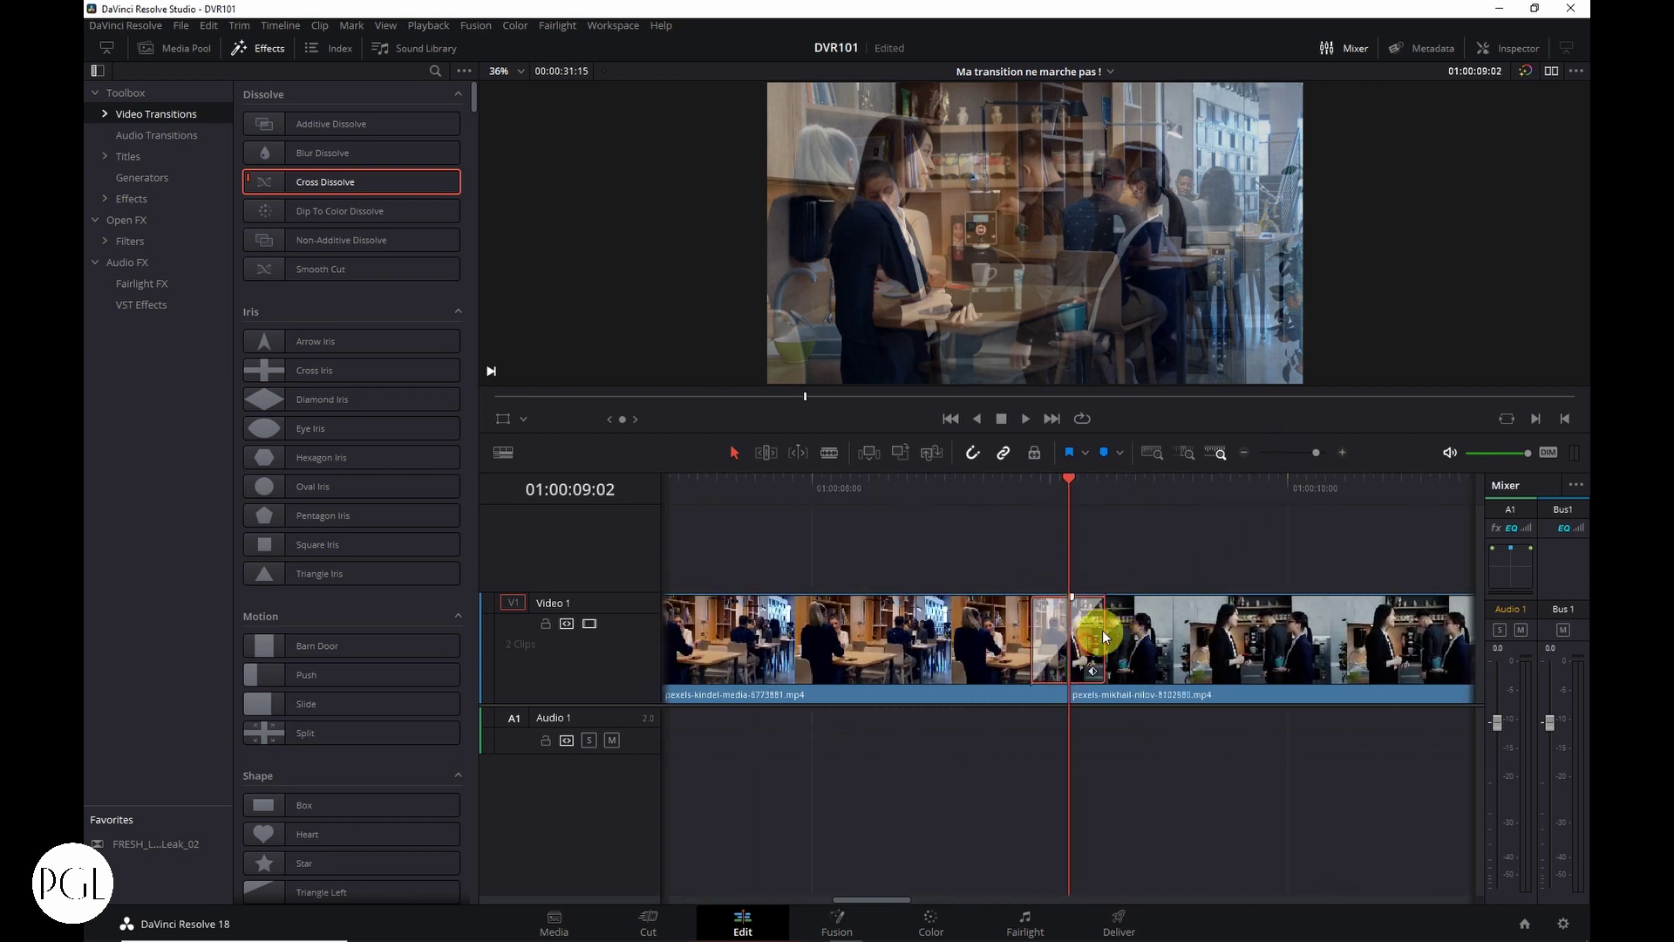
mouse_move(1102, 630)
left_mouse_down()
mouse_move(1114, 658)
mouse_move(1043, 625)
mouse_move(1179, 626)
mouse_move(1060, 643)
mouse_move(1145, 639)
mouse_move(1114, 635)
mouse_move(1139, 617)
mouse_move(1122, 635)
mouse_move(1121, 595)
left_mouse_up()
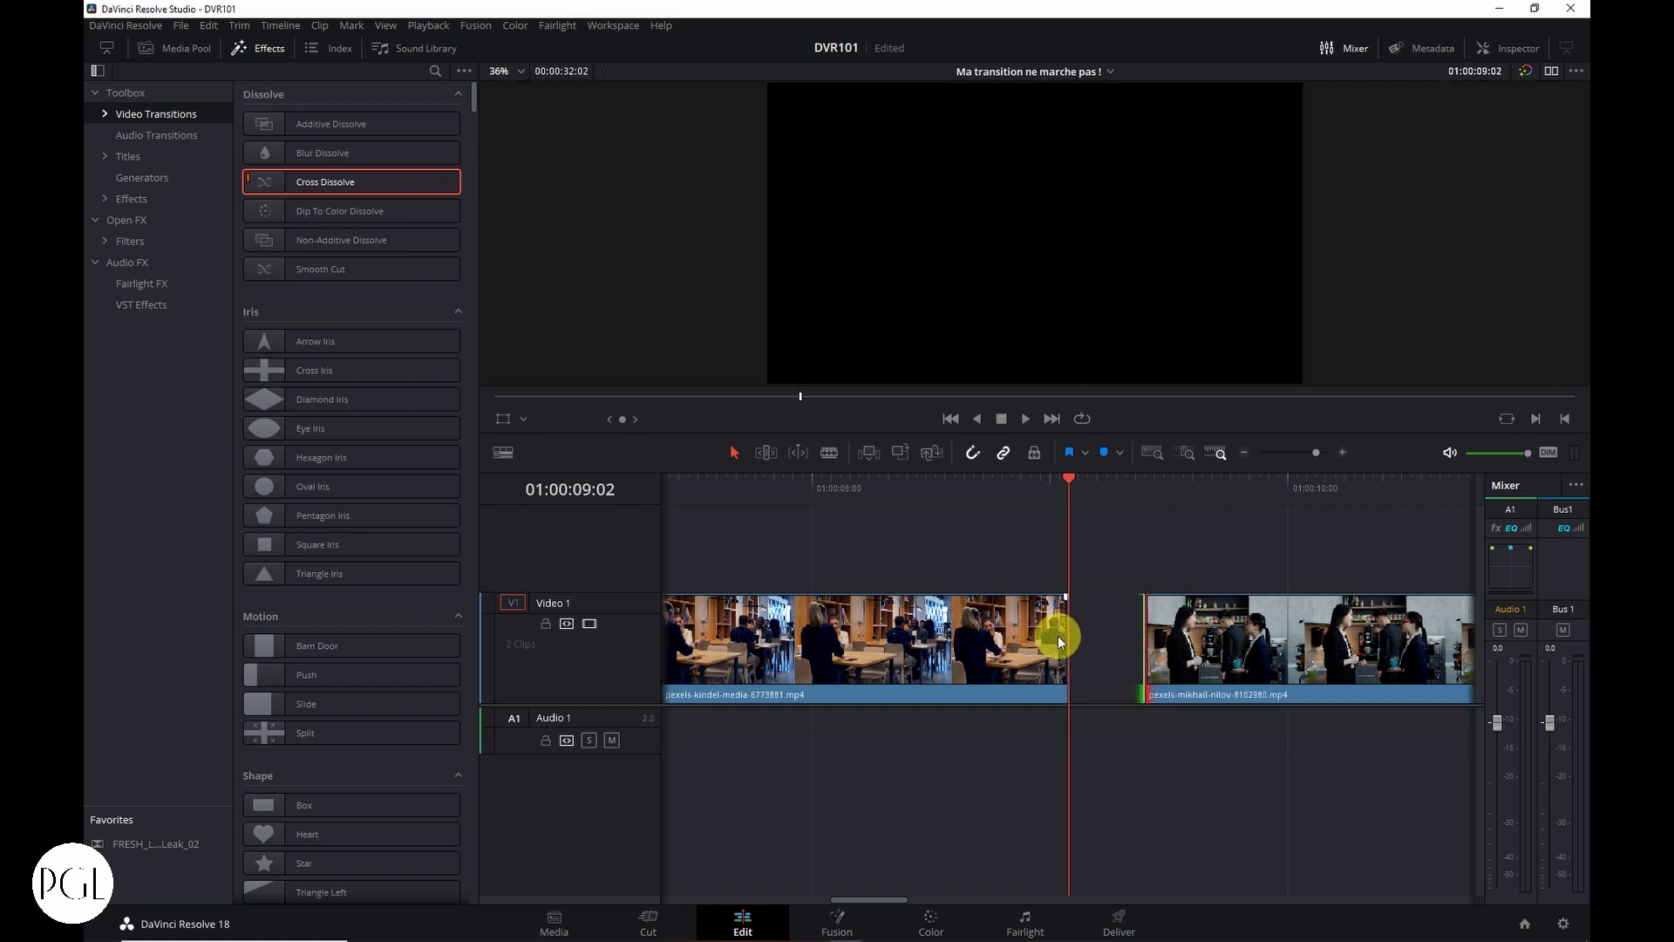
Add a Cross Dissolve at the cut between the adjoining full-length clips, choosing to trim the clips.
left_click(1003, 654)
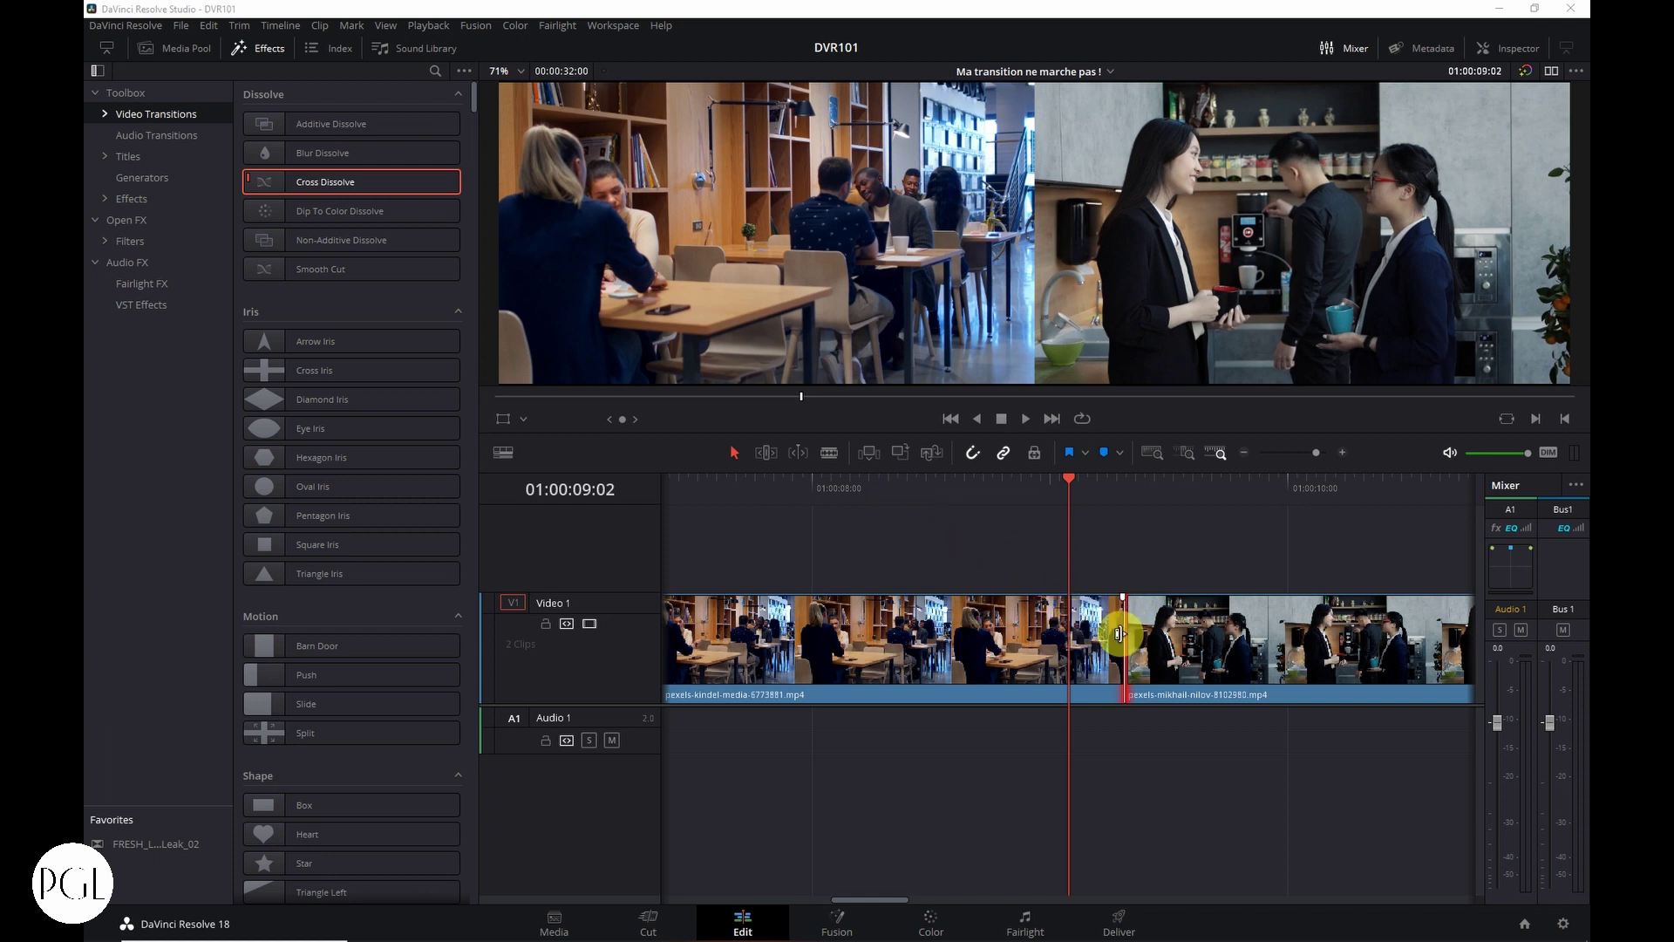
key("ctrl+t")
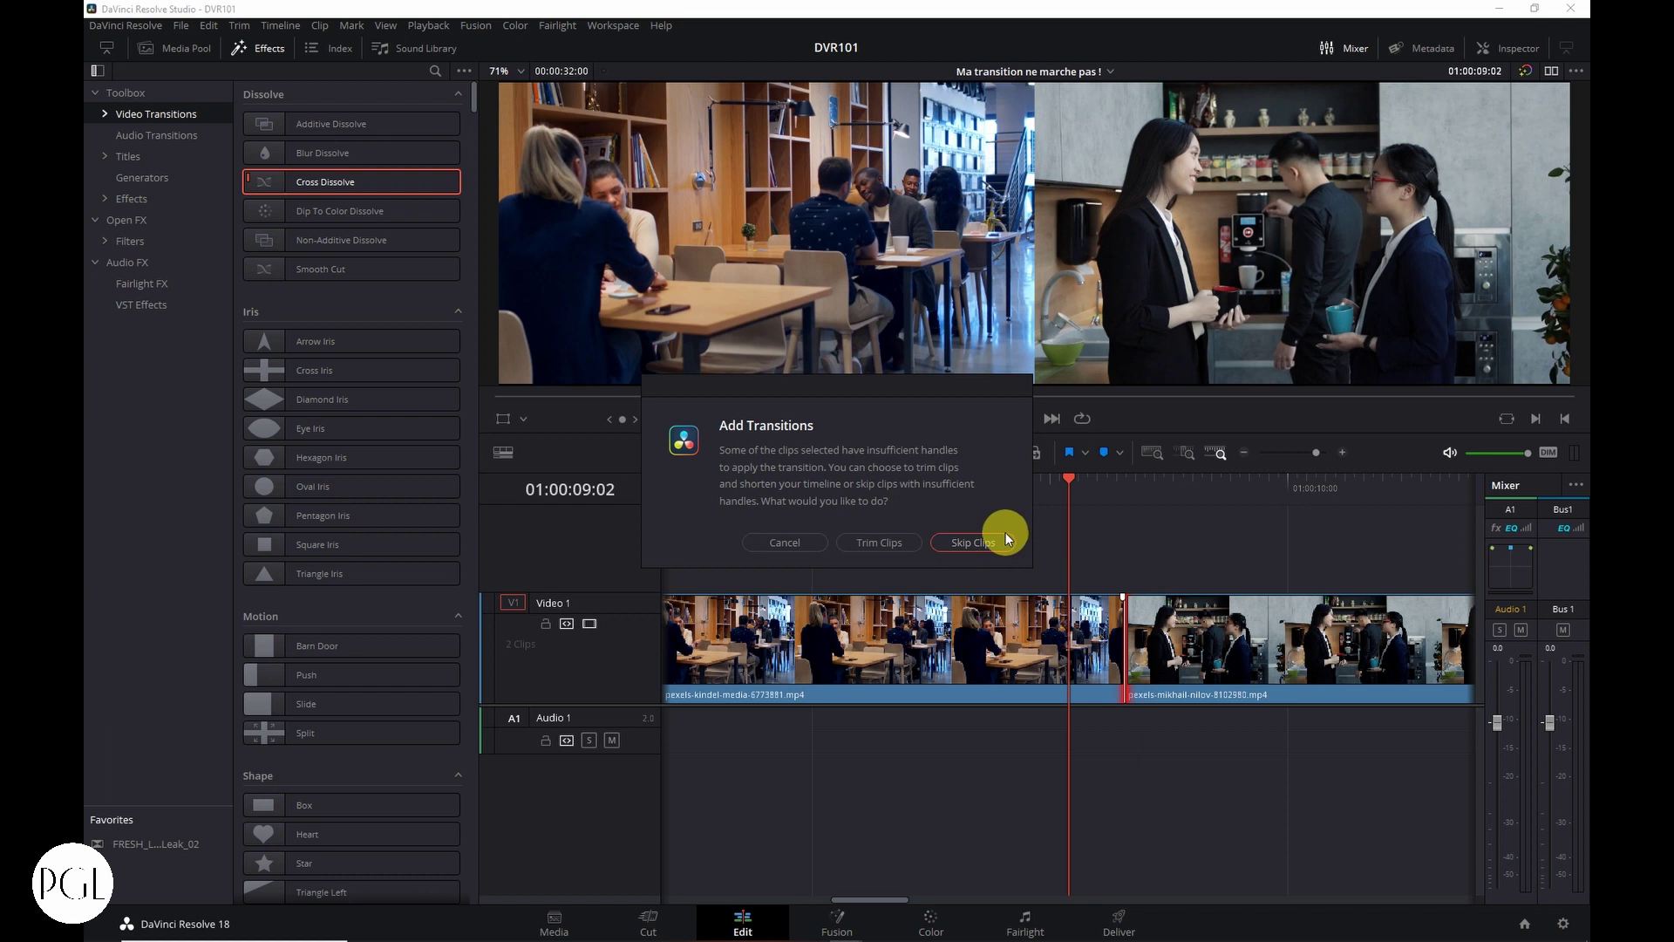
left_click(874, 542)
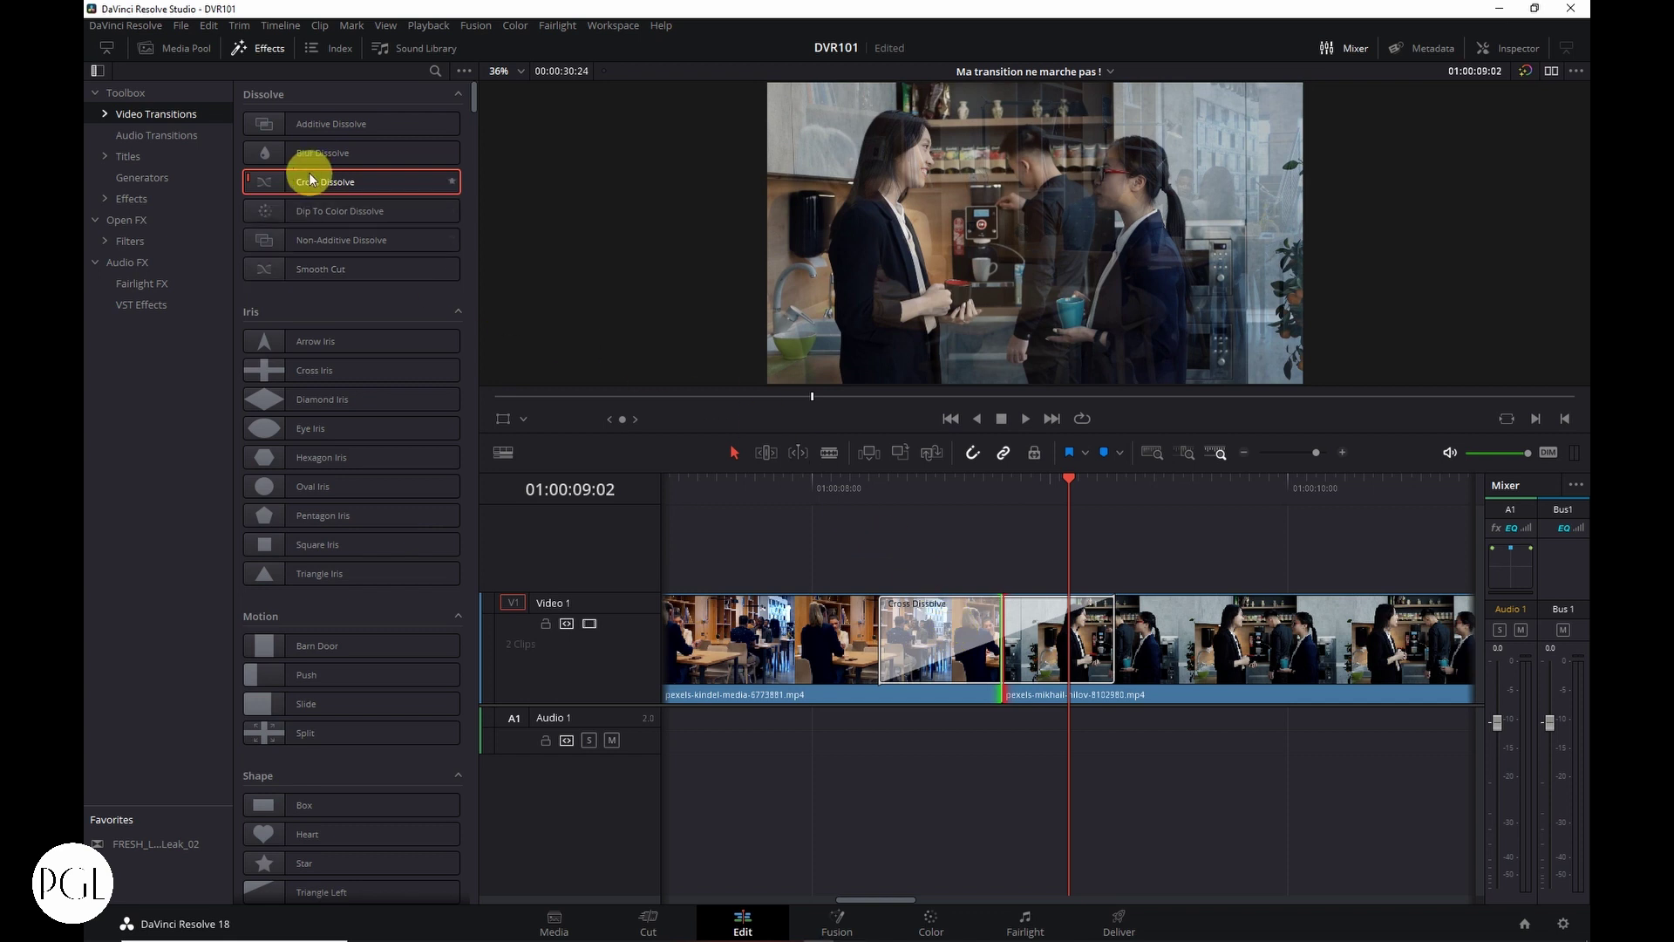
Move the second clip away from the first, removing the transition, and extend its start back to recover the trimmed frames.
left_click_drag(969, 650, 1140, 643)
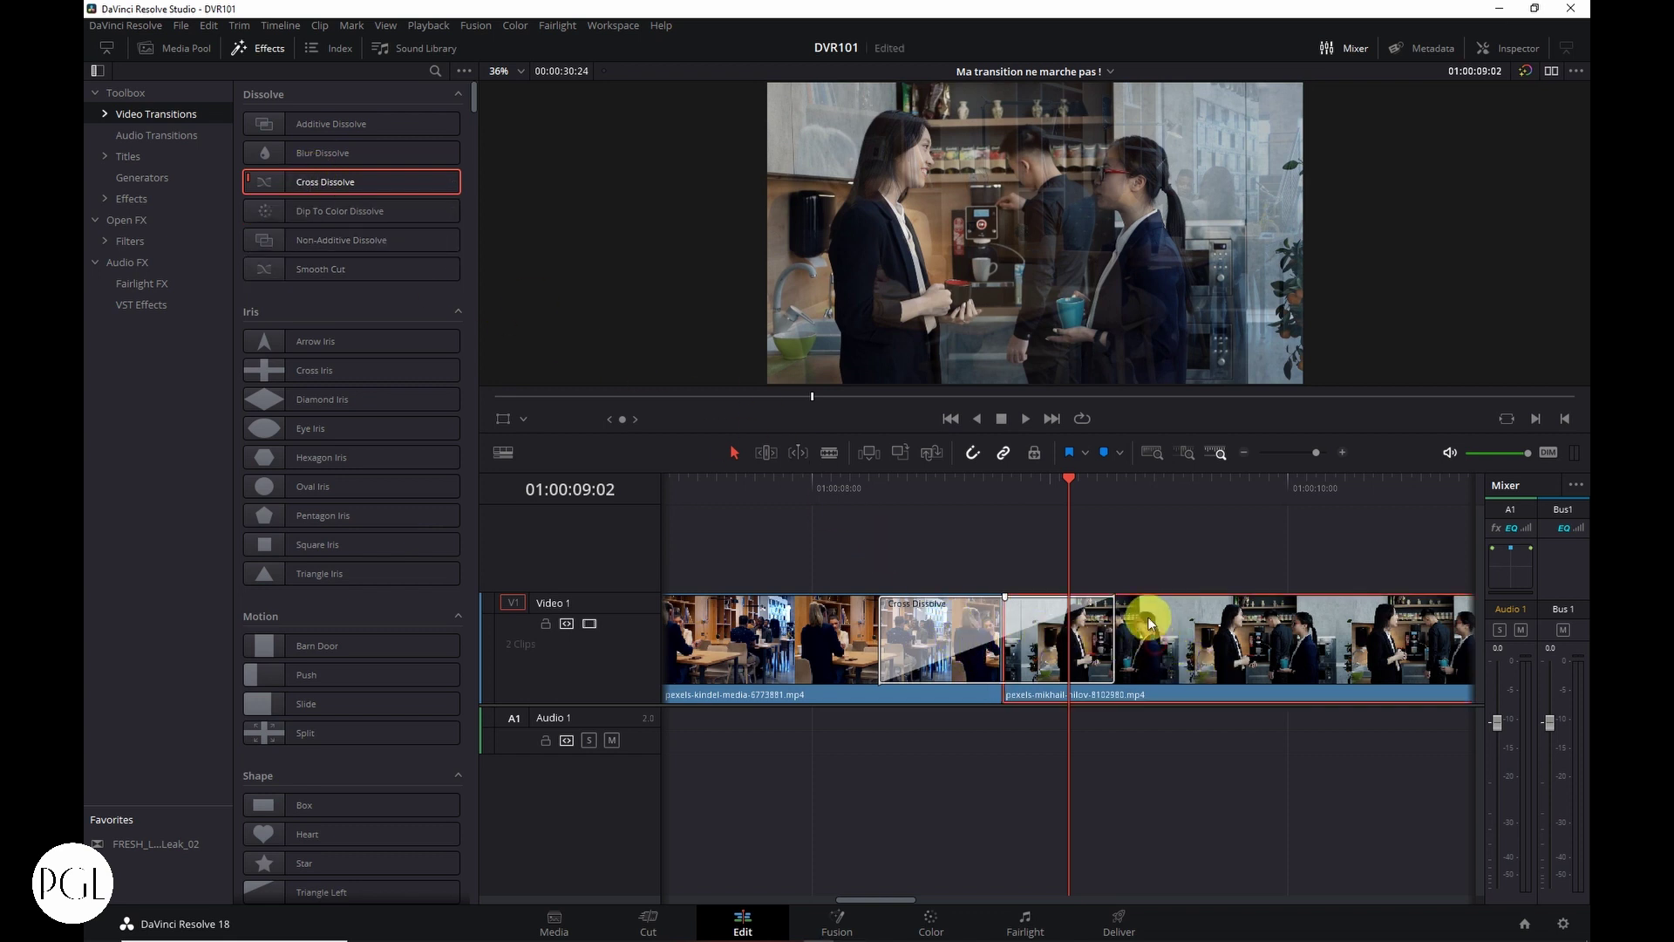
left_click(1156, 625)
left_click_drag(1274, 645, 1388, 629)
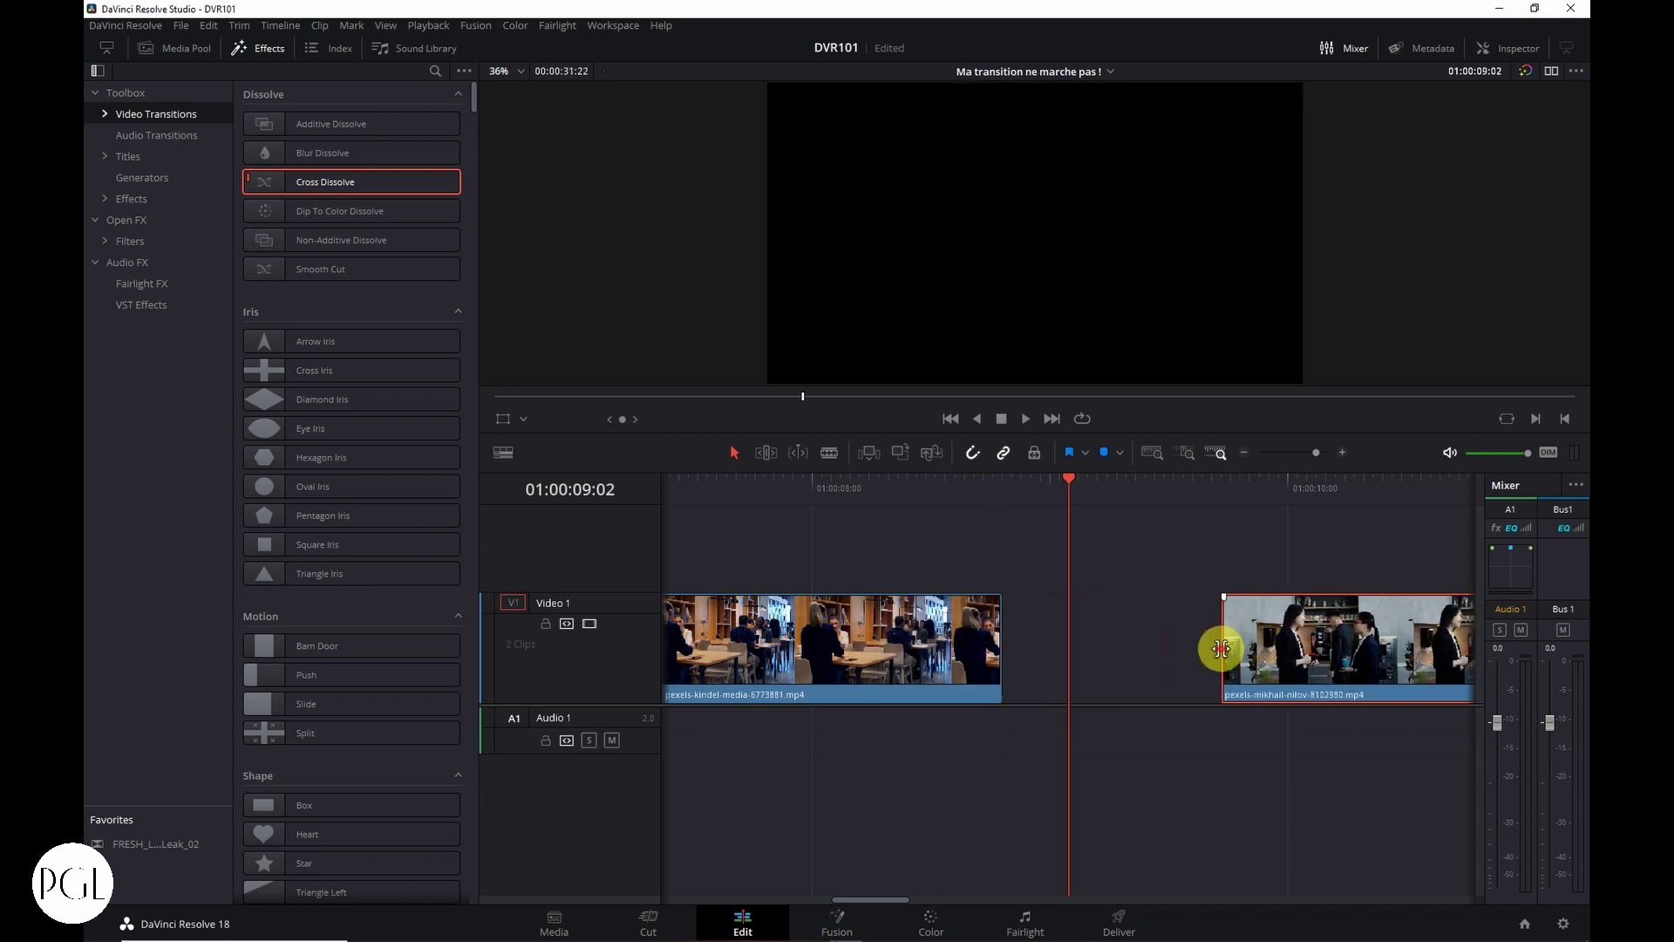
left_click_drag(1221, 648, 1121, 632)
Trim the first clip's end slightly and move the second clip back against it.
left_click(997, 638)
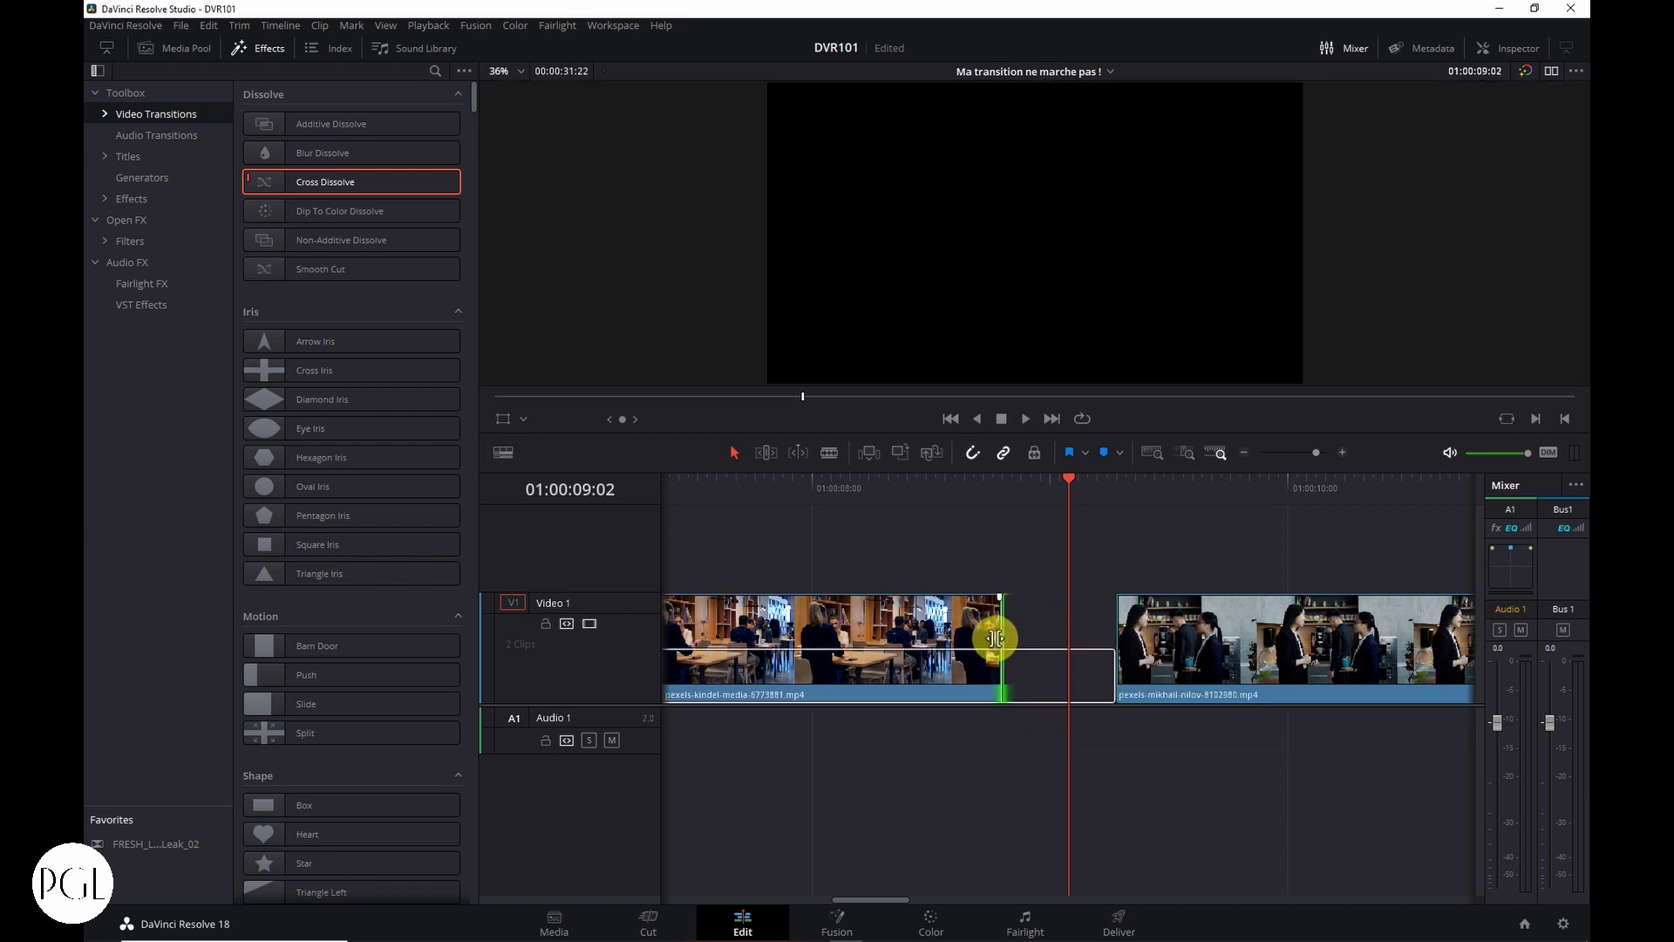
left_click_drag(997, 638, 980, 636)
left_click_drag(1081, 635, 980, 660)
Add the default Cross Dissolve at the rejoined cut, trimming the clips to make room for the transition.
key("ctrl+t")
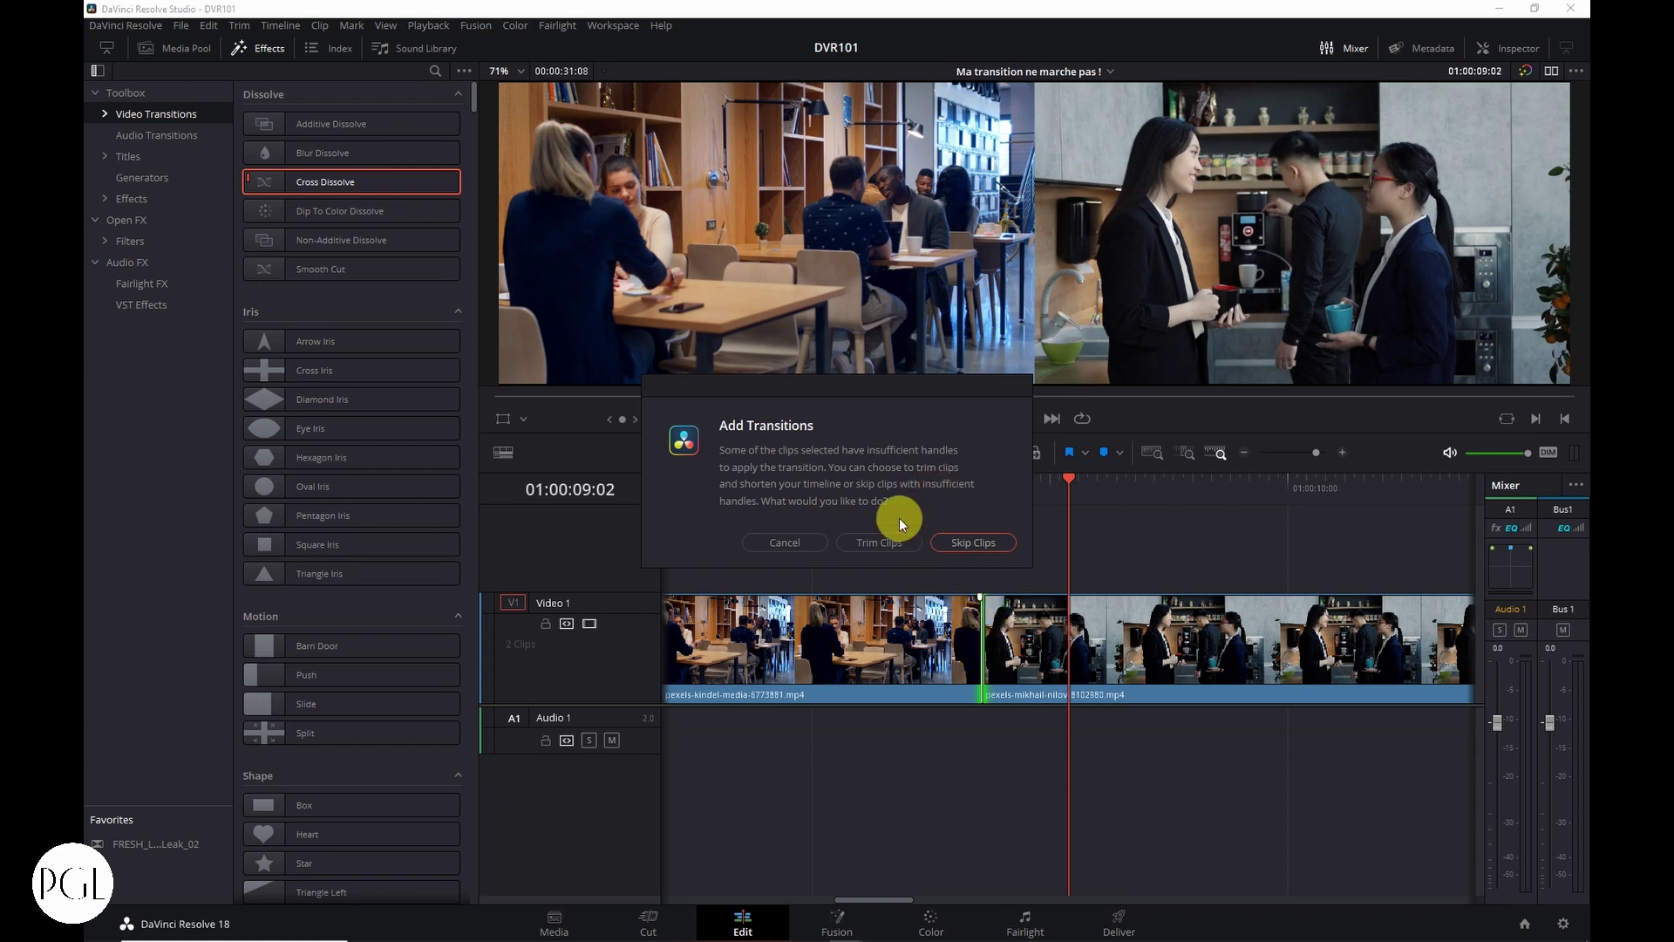
left_click(876, 543)
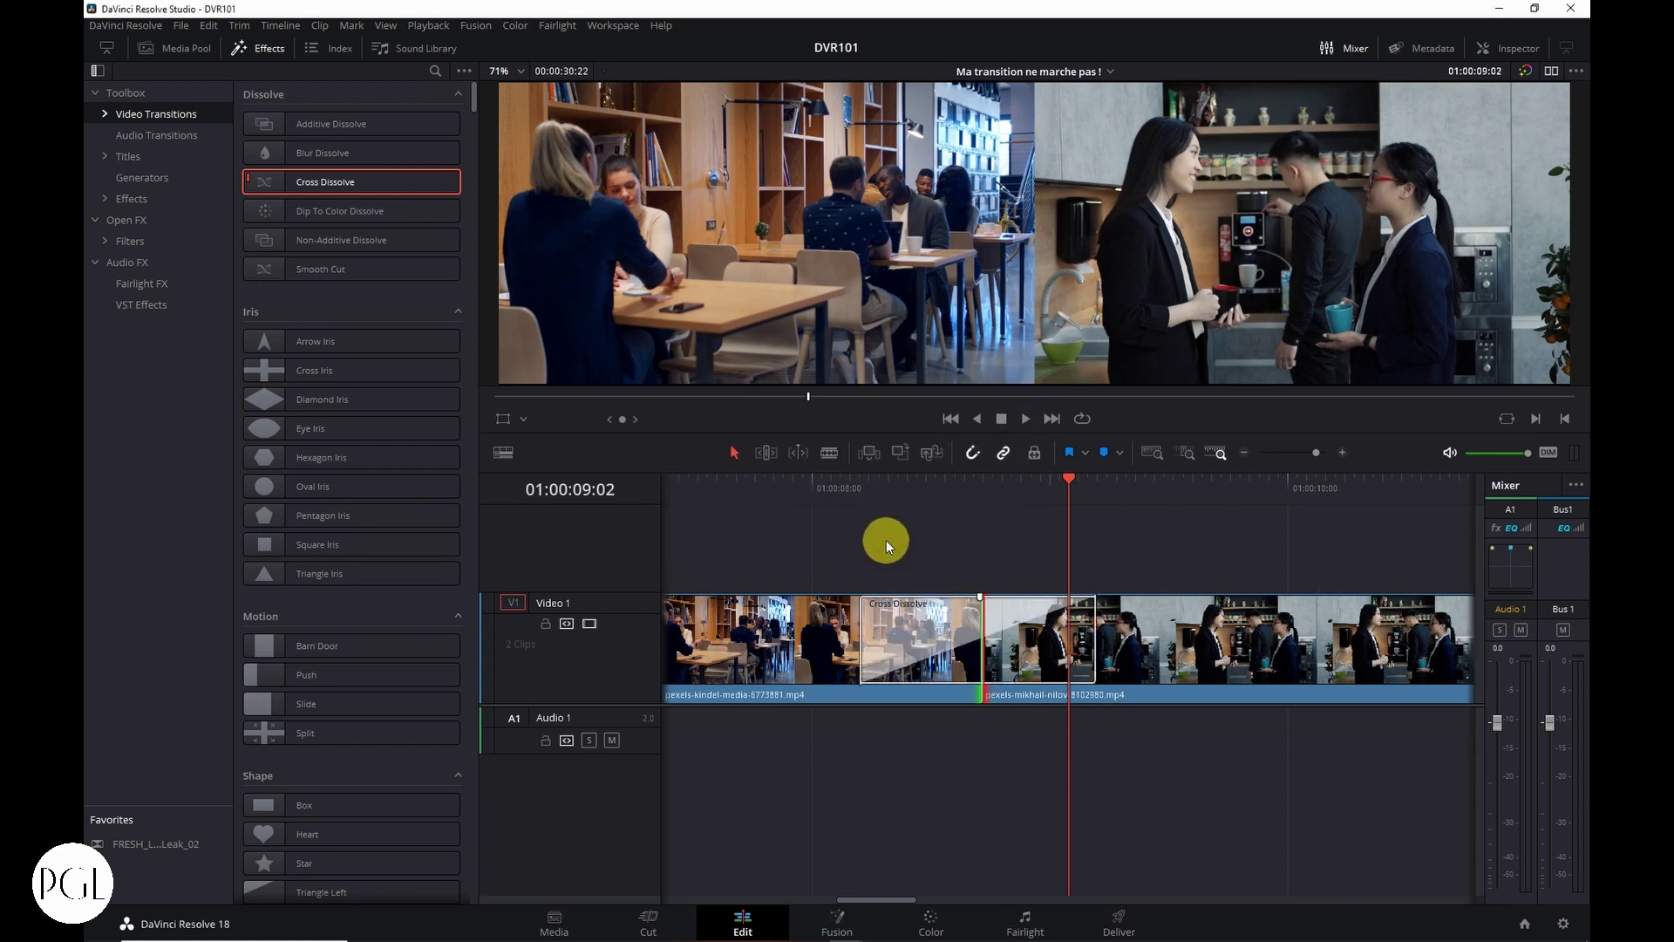